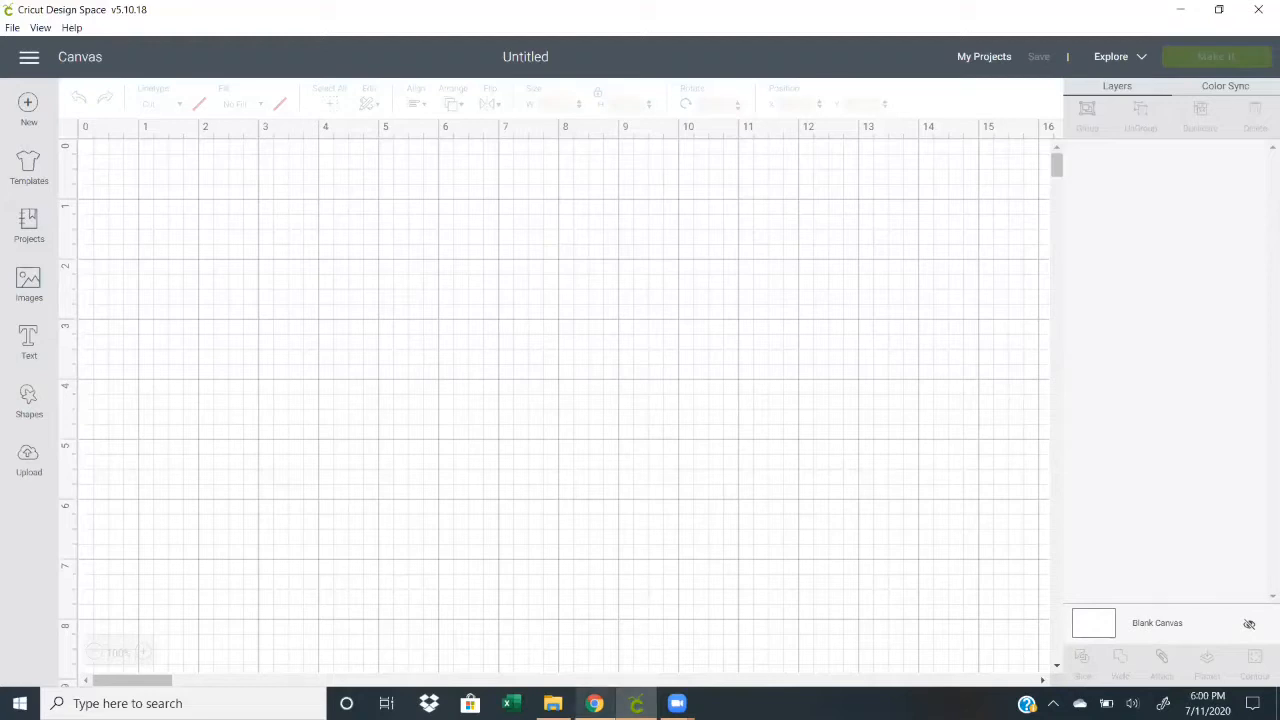
Switch to Chrome and download daisies stamp.png from the message with three attachments in the Digital Stamps email thread.
{"action": "mouse_move", "coordinate": [594, 703]}
{"action": "left_click", "coordinate": [594, 625]}
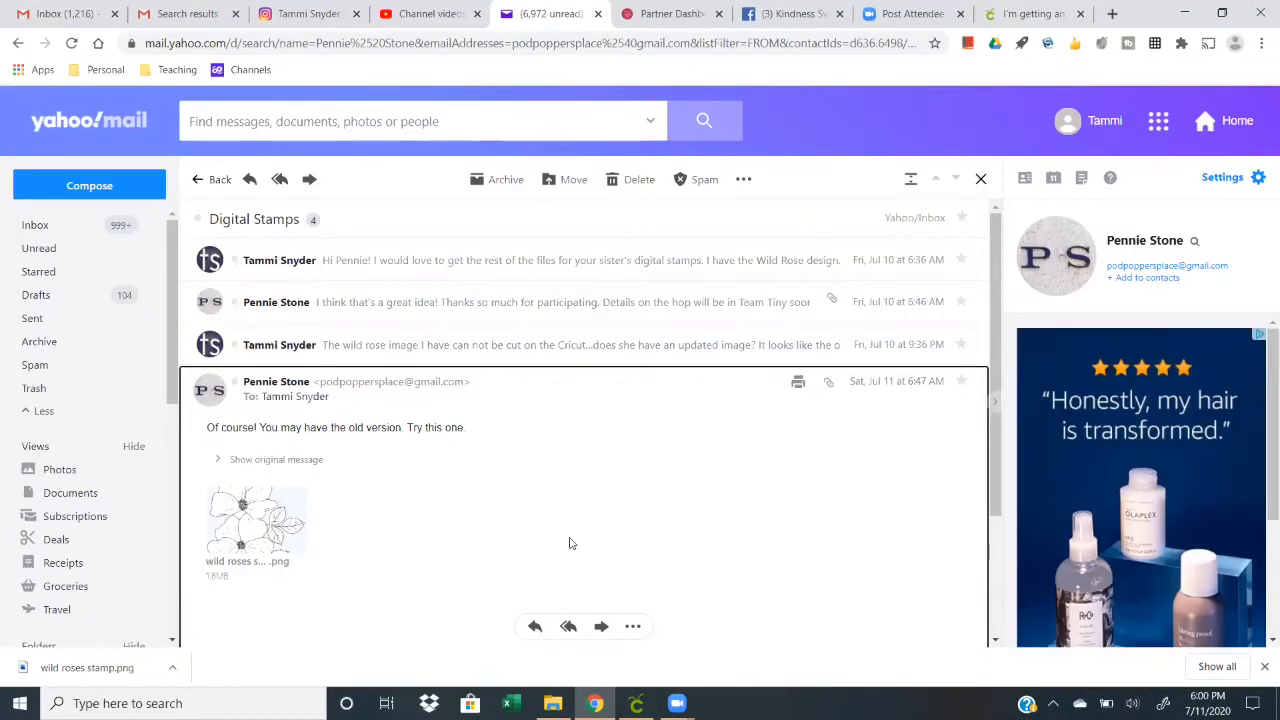
{"action": "left_click", "coordinate": [520, 303]}
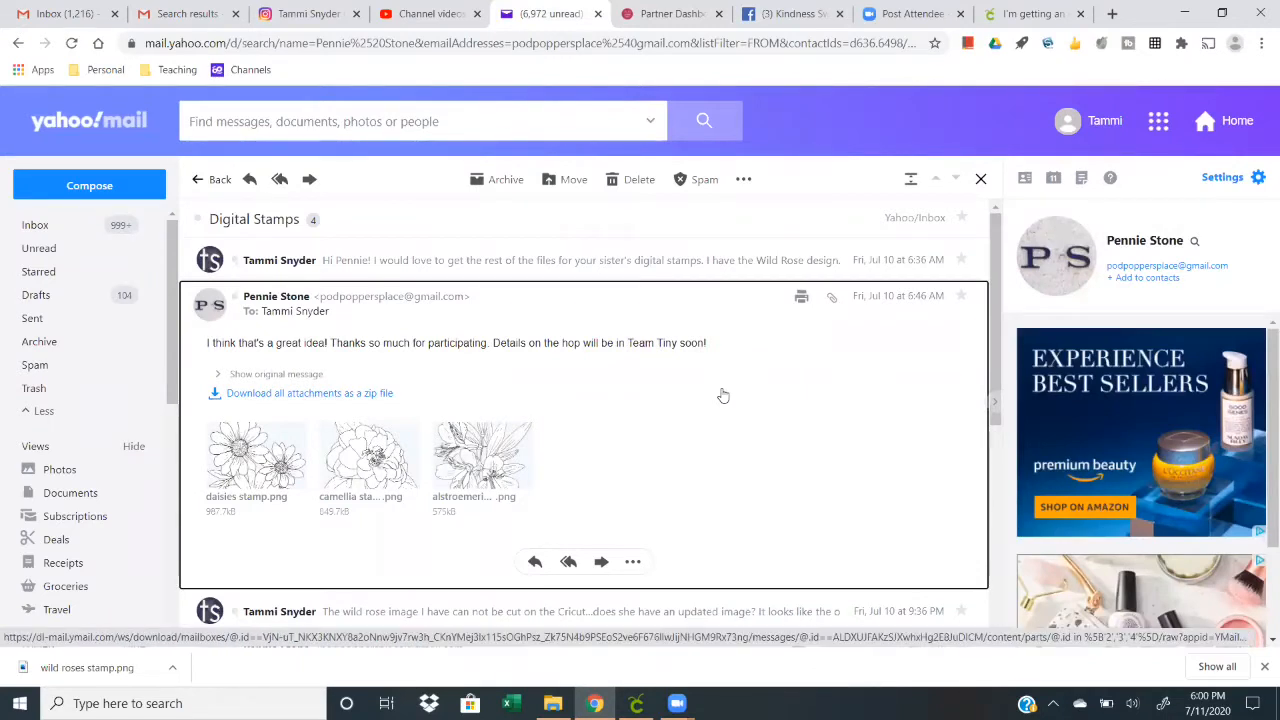
{"action": "mouse_move", "coordinate": [247, 472]}
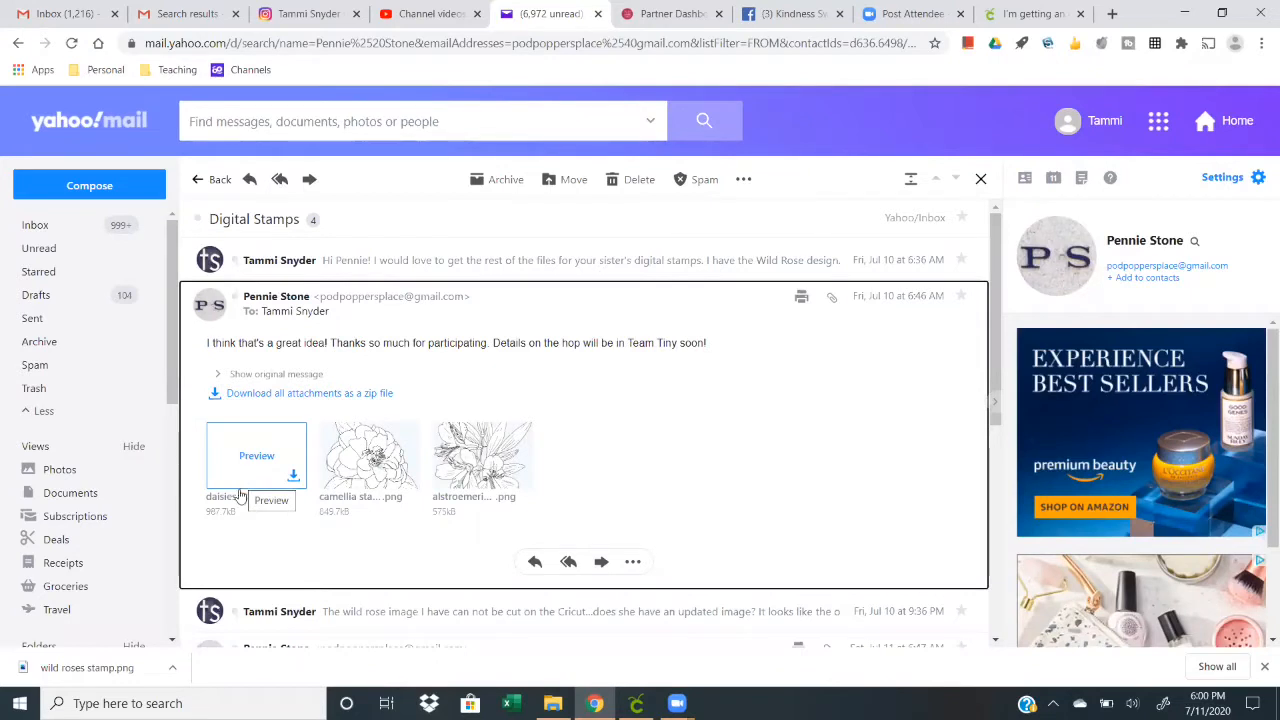
{"action": "left_click", "coordinate": [294, 477]}
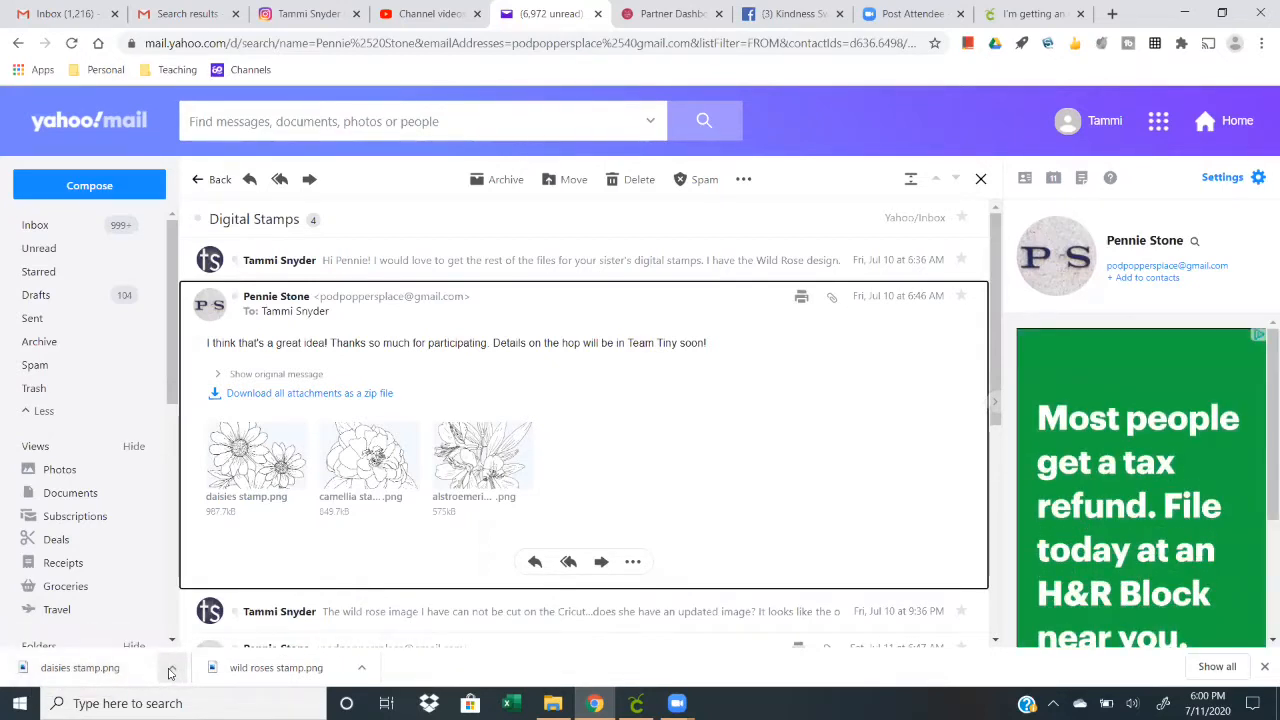
Show the downloaded daisies stamp in its folder, cut it and paste it into OneDrive > Scrapbooking > Digital Stamps.
{"action": "left_click", "coordinate": [171, 669]}
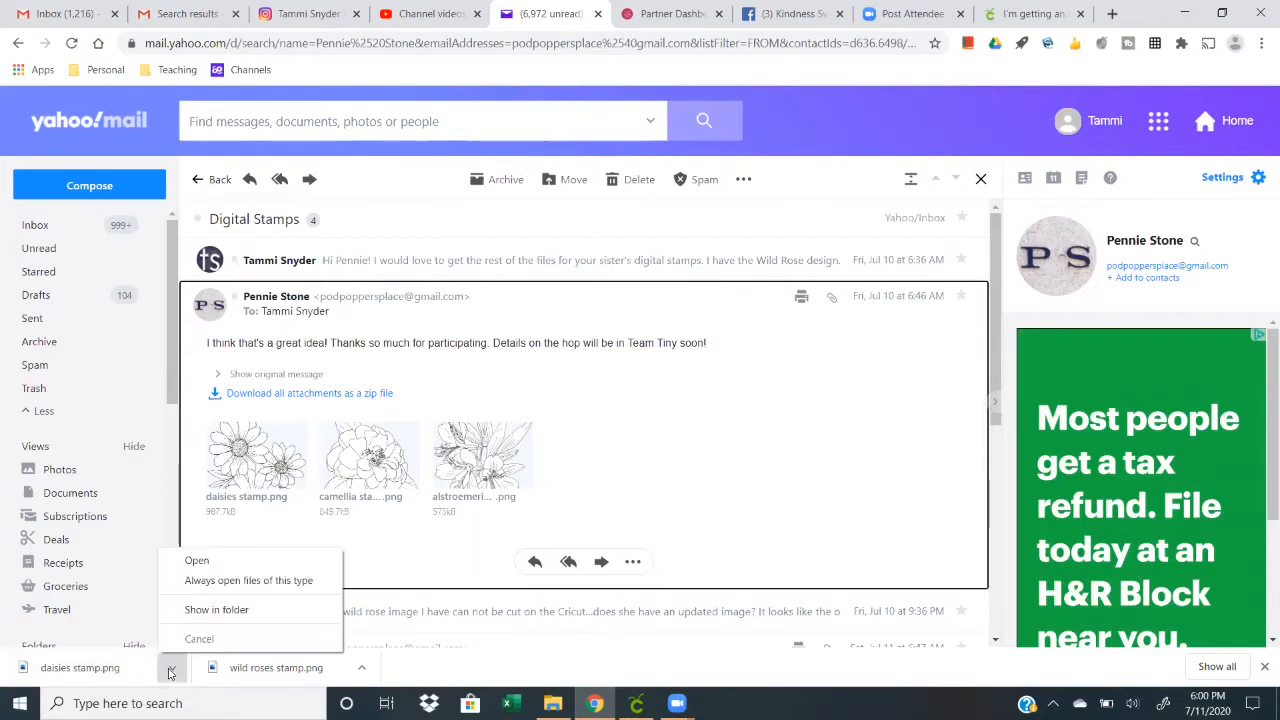
{"action": "left_click", "coordinate": [205, 610]}
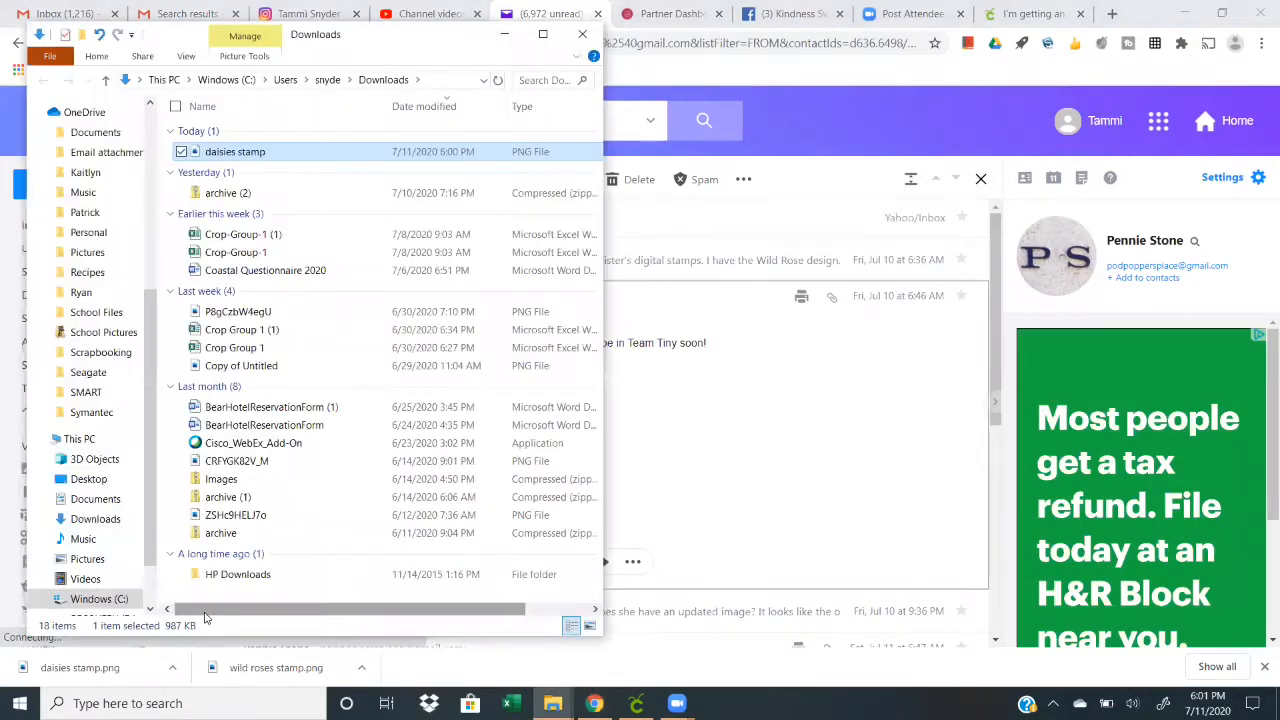
{"action": "right_click", "coordinate": [262, 155]}
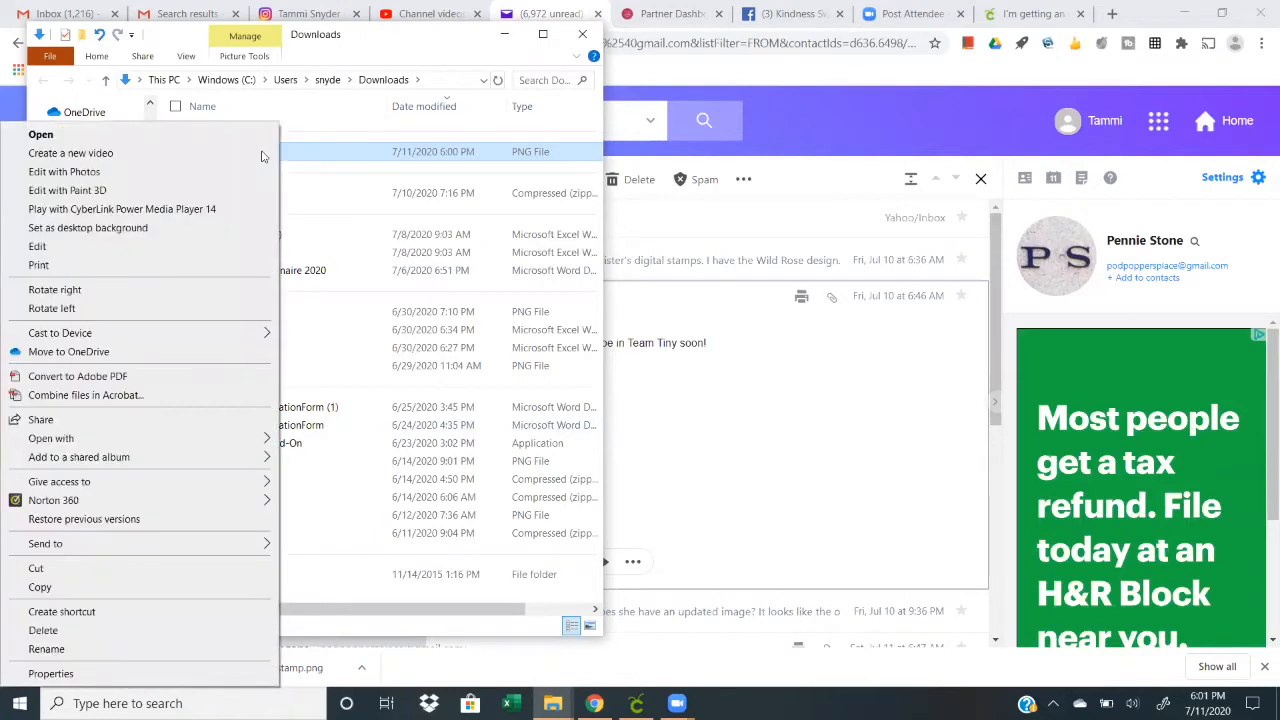
{"action": "left_click", "coordinate": [101, 570]}
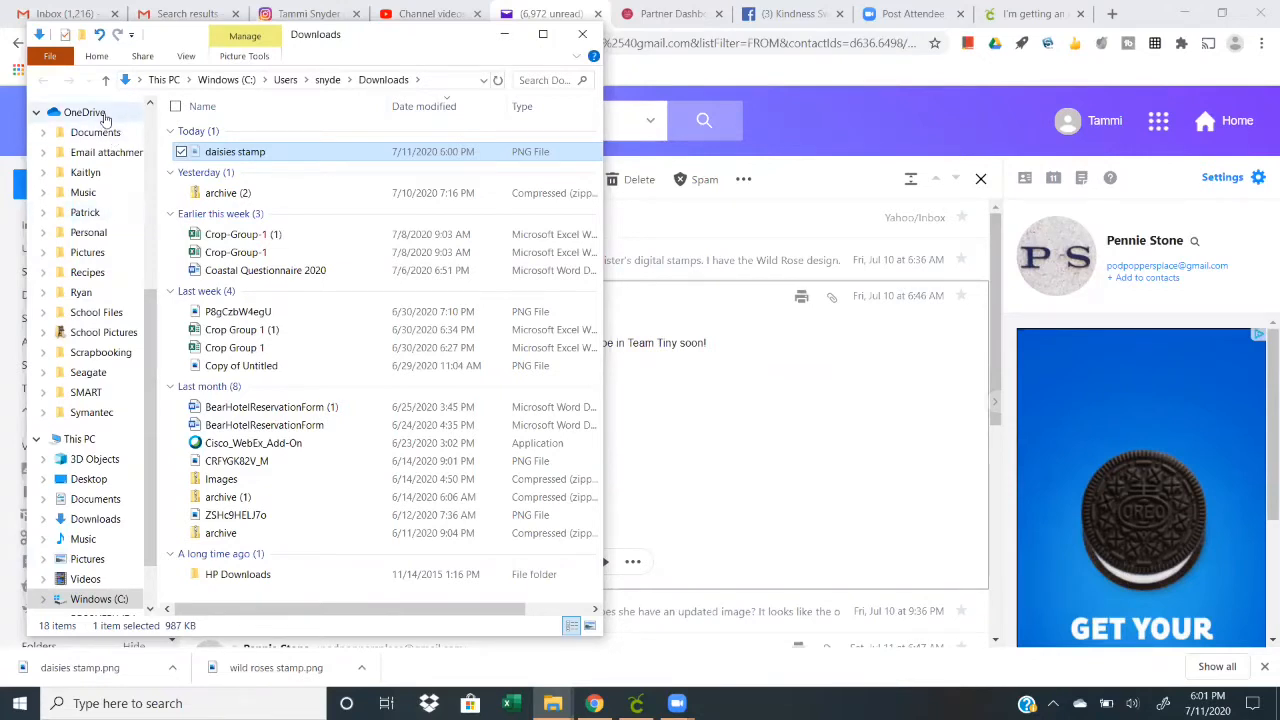
{"action": "left_click", "coordinate": [99, 353]}
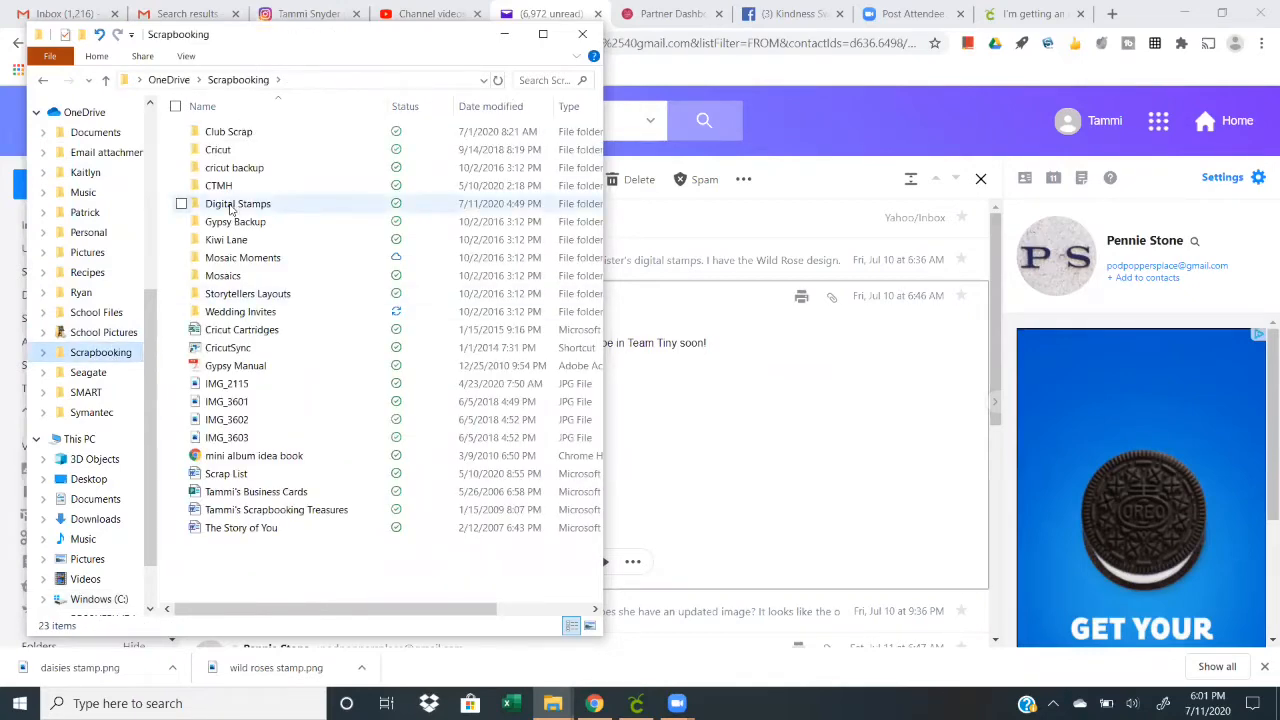
{"action": "double_click", "coordinate": [231, 205]}
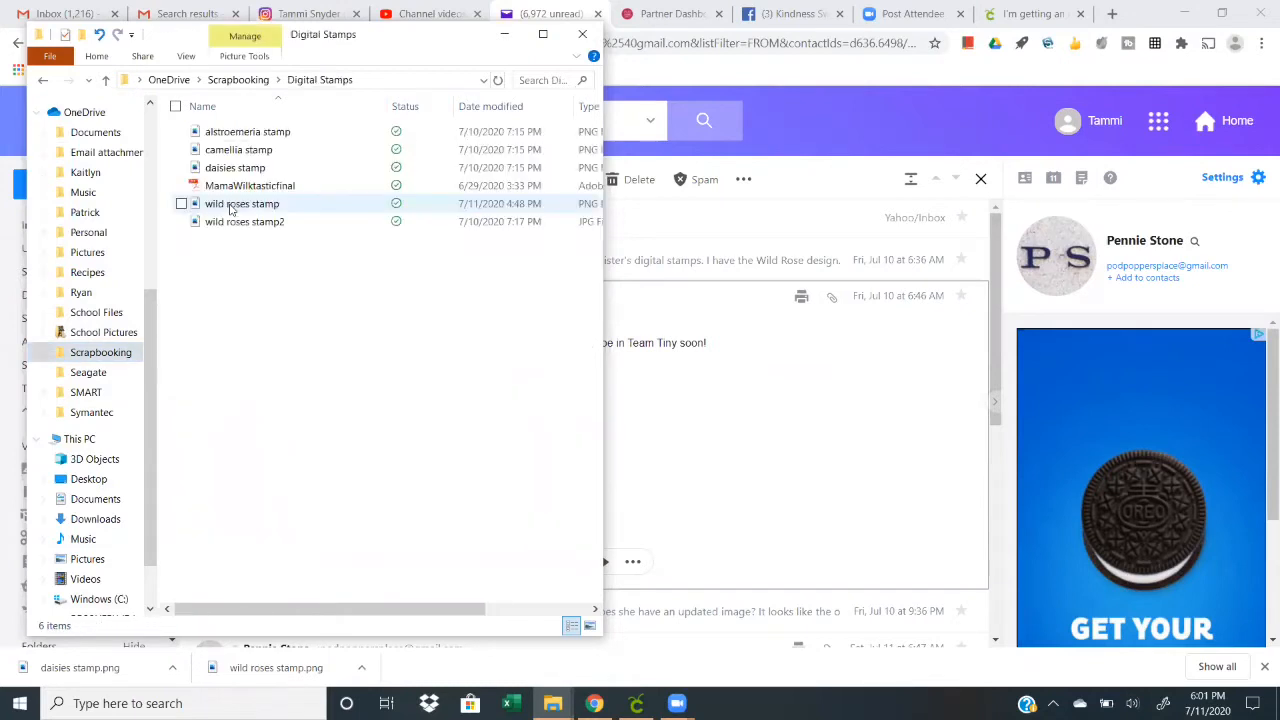
{"action": "right_click", "coordinate": [223, 260]}
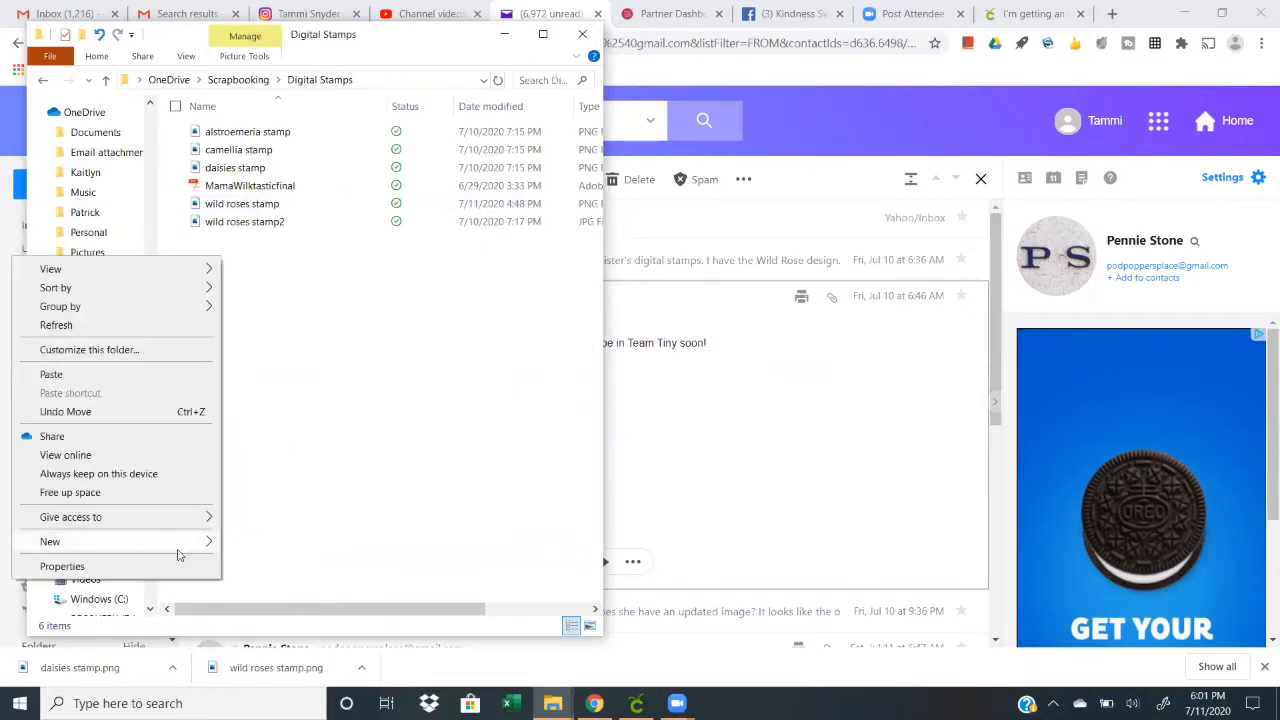
{"action": "left_click", "coordinate": [157, 372]}
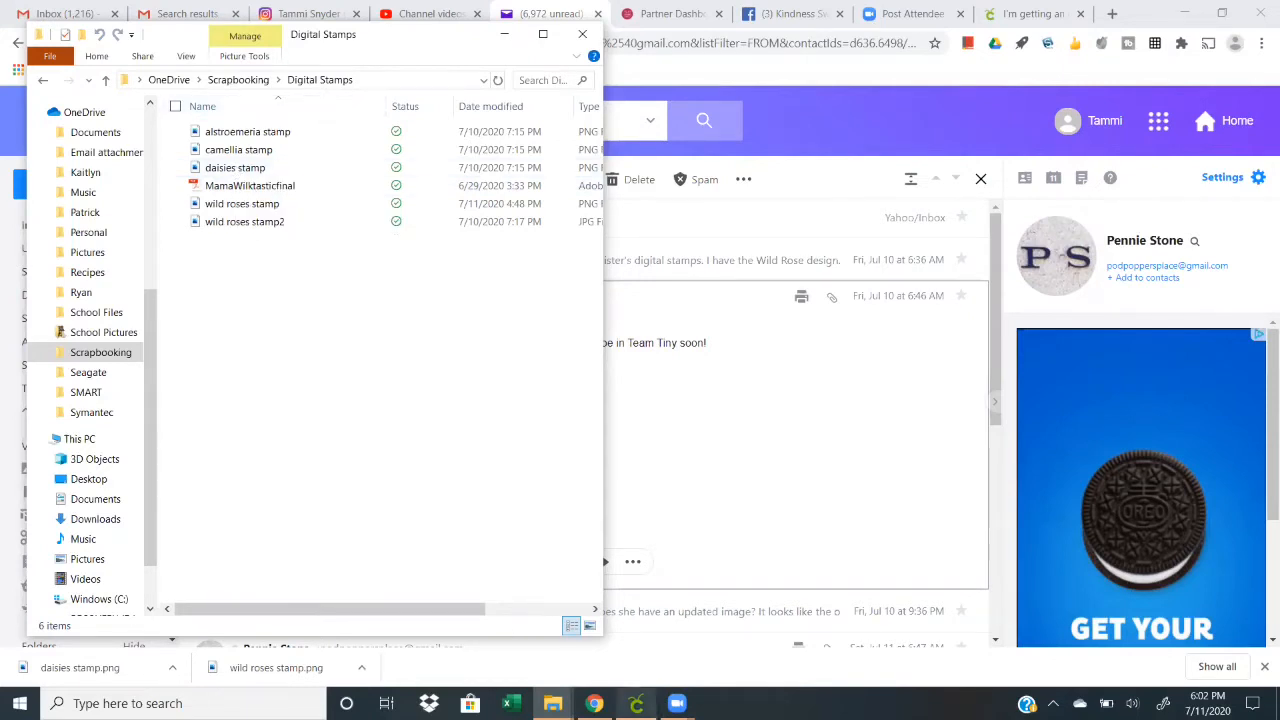
Switch to Cricut Design Space and upload the daisies stamp image from the Digital Stamps folder.
{"action": "left_click", "coordinate": [636, 703]}
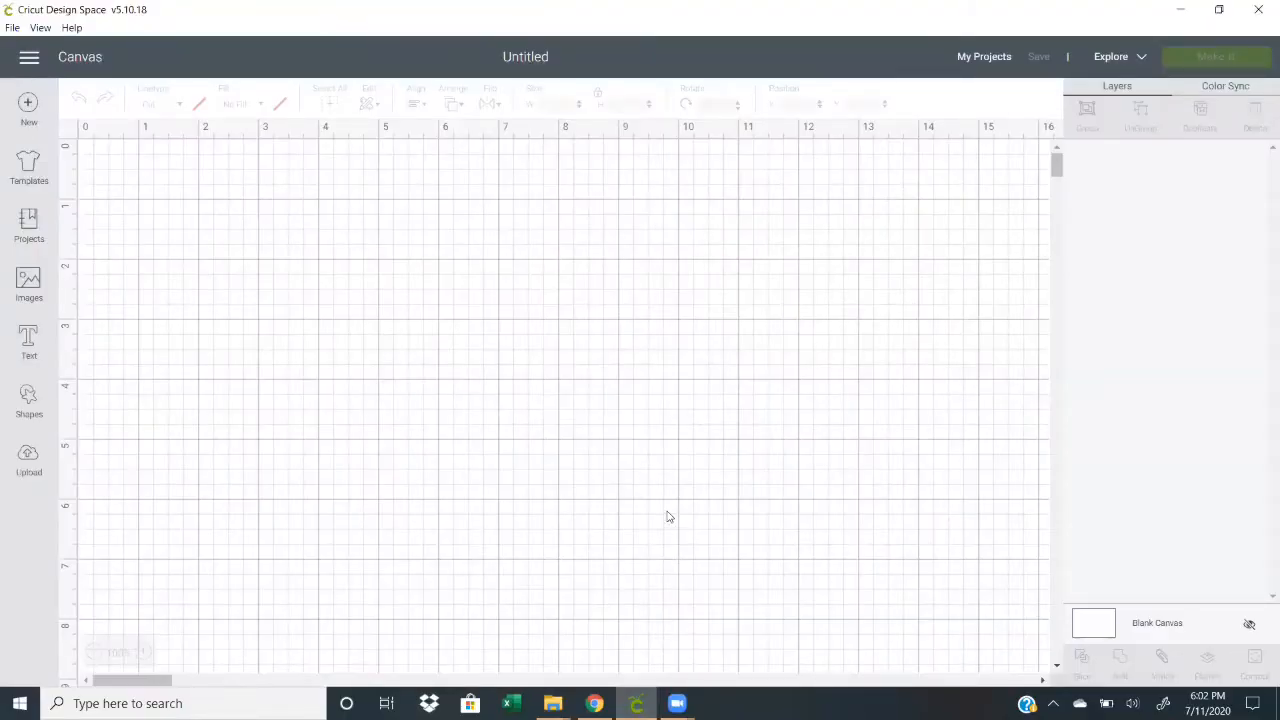
{"action": "left_click", "coordinate": [27, 455]}
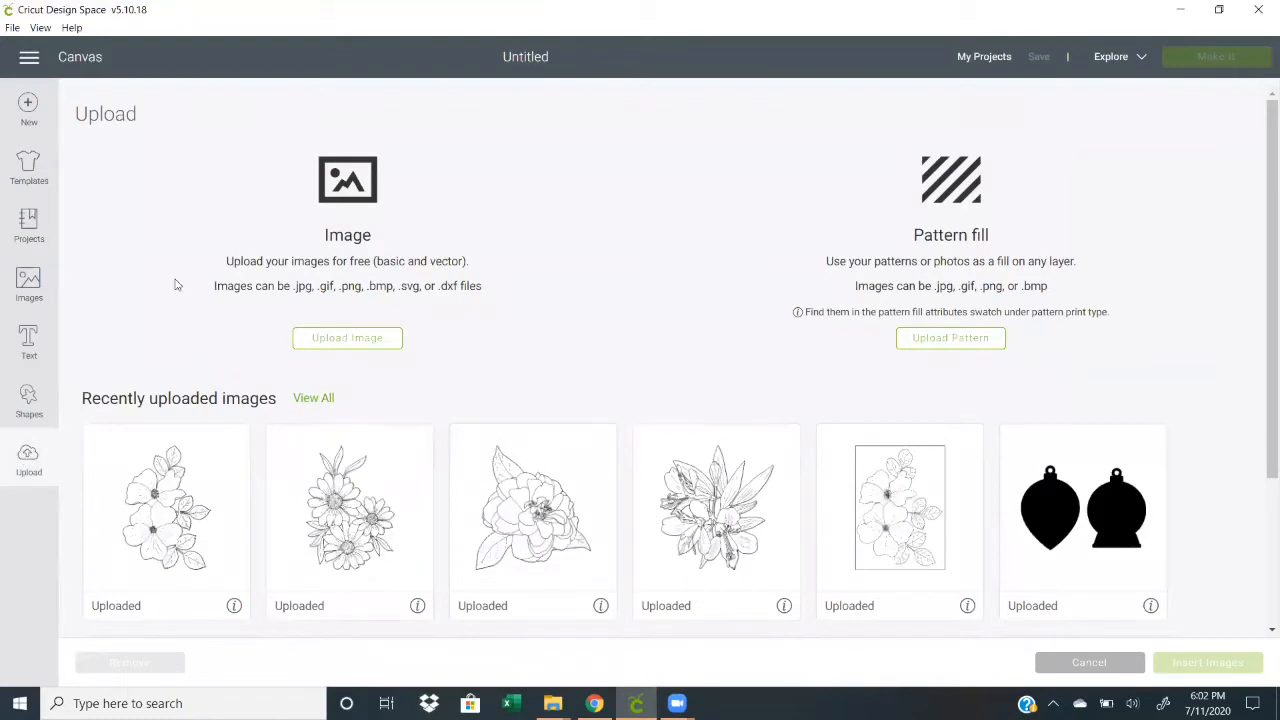
{"action": "left_click", "coordinate": [337, 340]}
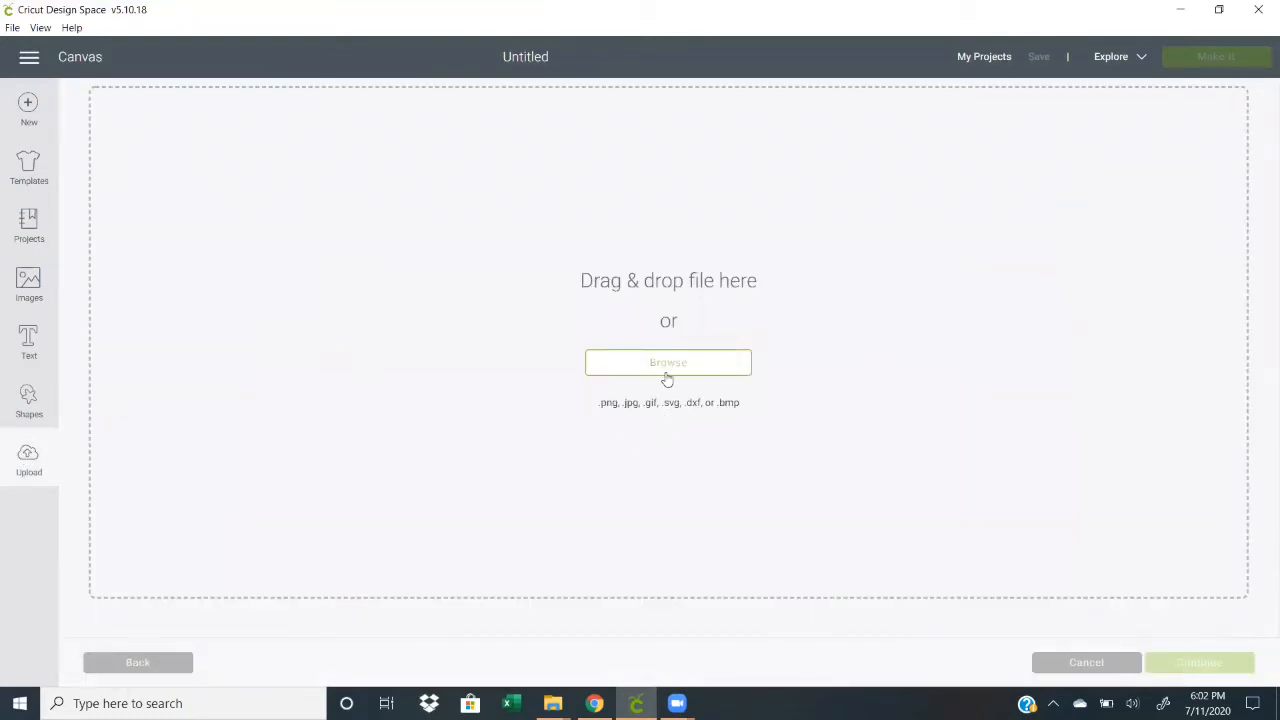
{"action": "left_click", "coordinate": [668, 364]}
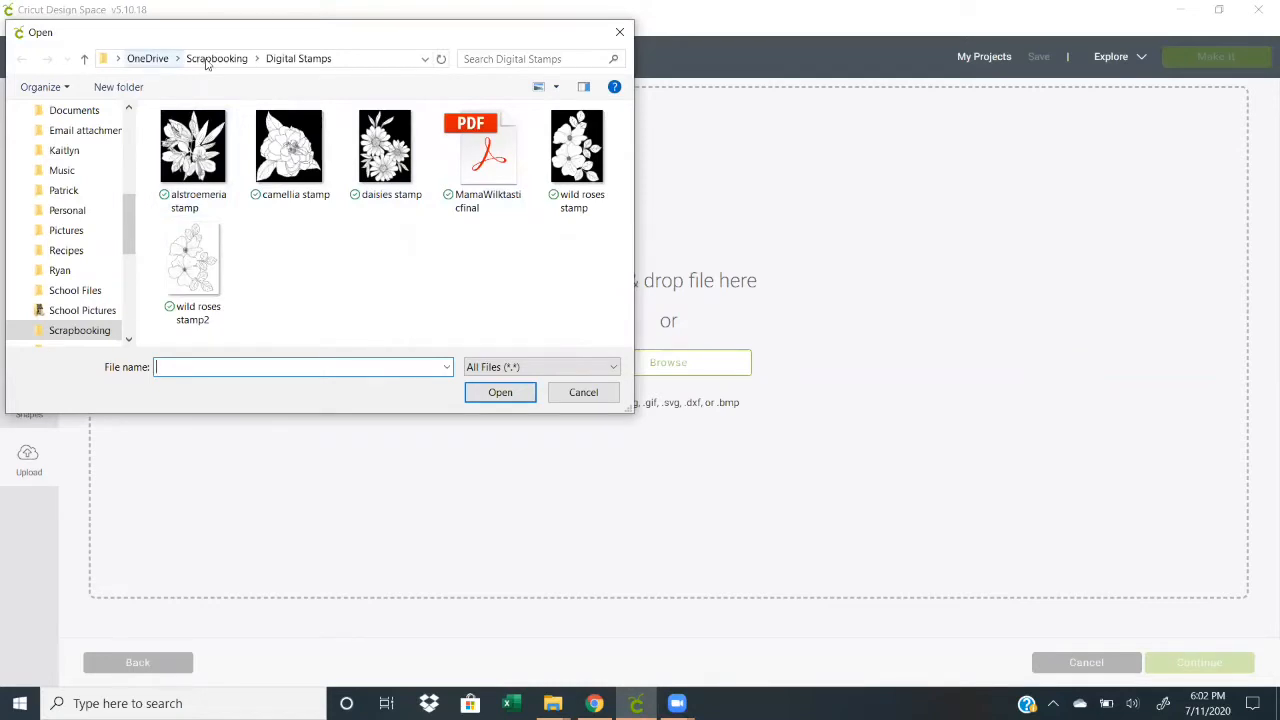
{"action": "left_click", "coordinate": [379, 146]}
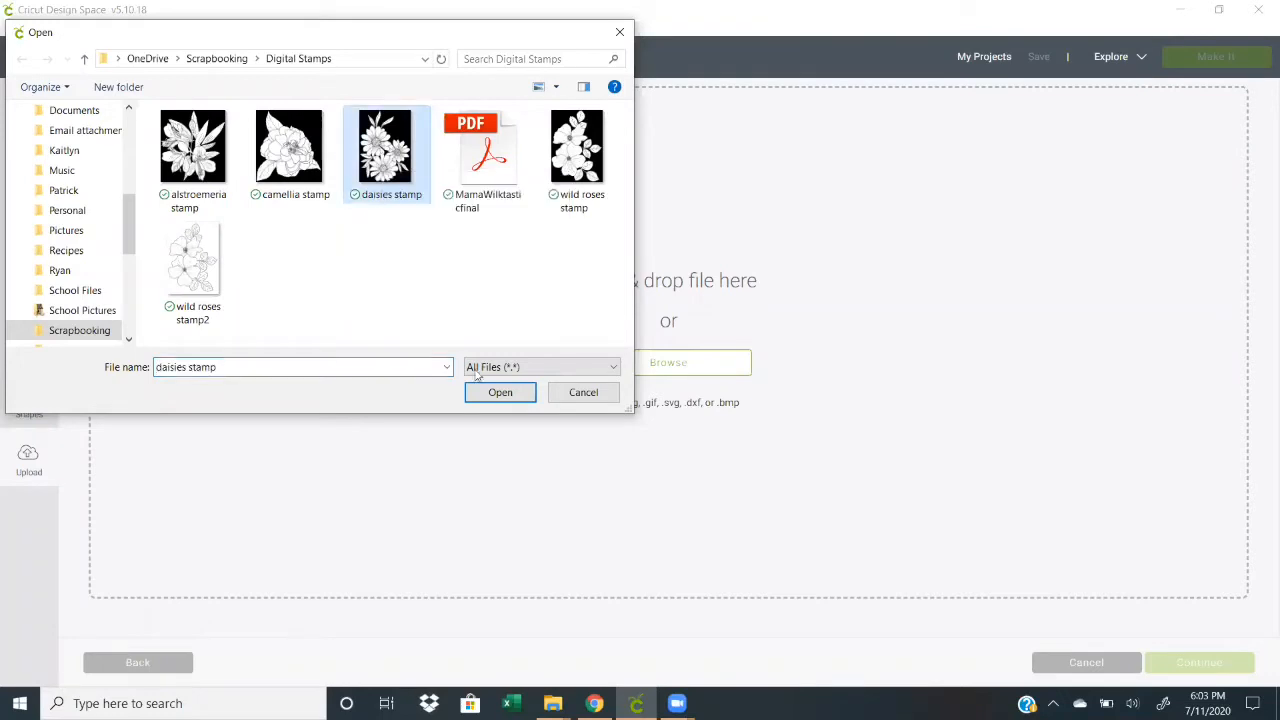
{"action": "left_click", "coordinate": [496, 395]}
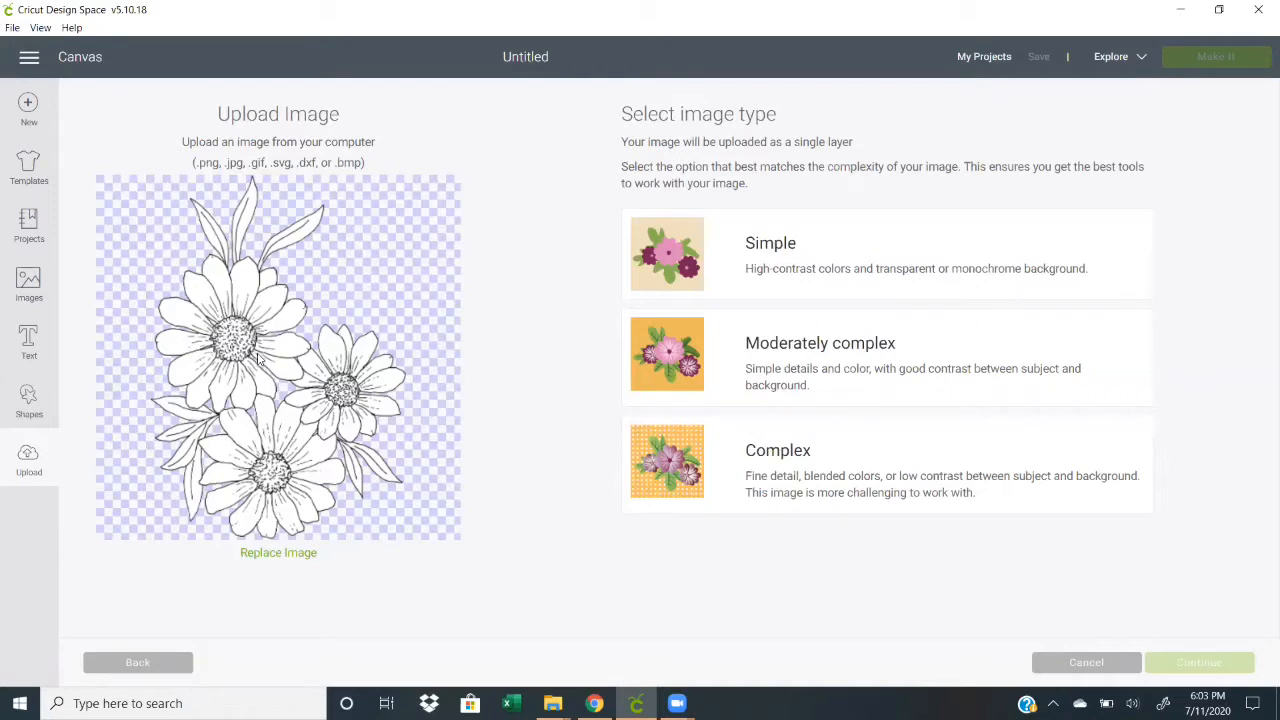
Set the daisies image type to Complex and accept the image without erasing any areas.
{"action": "left_click", "coordinate": [773, 452]}
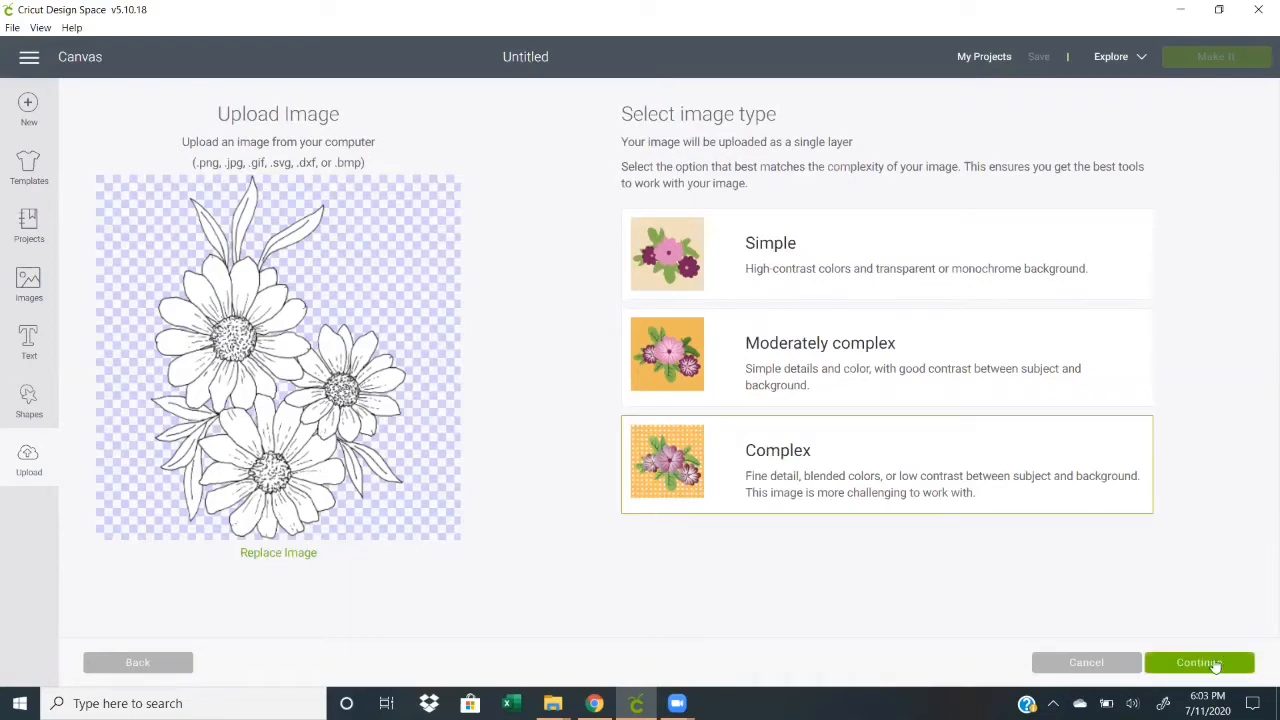
{"action": "left_click", "coordinate": [1199, 663]}
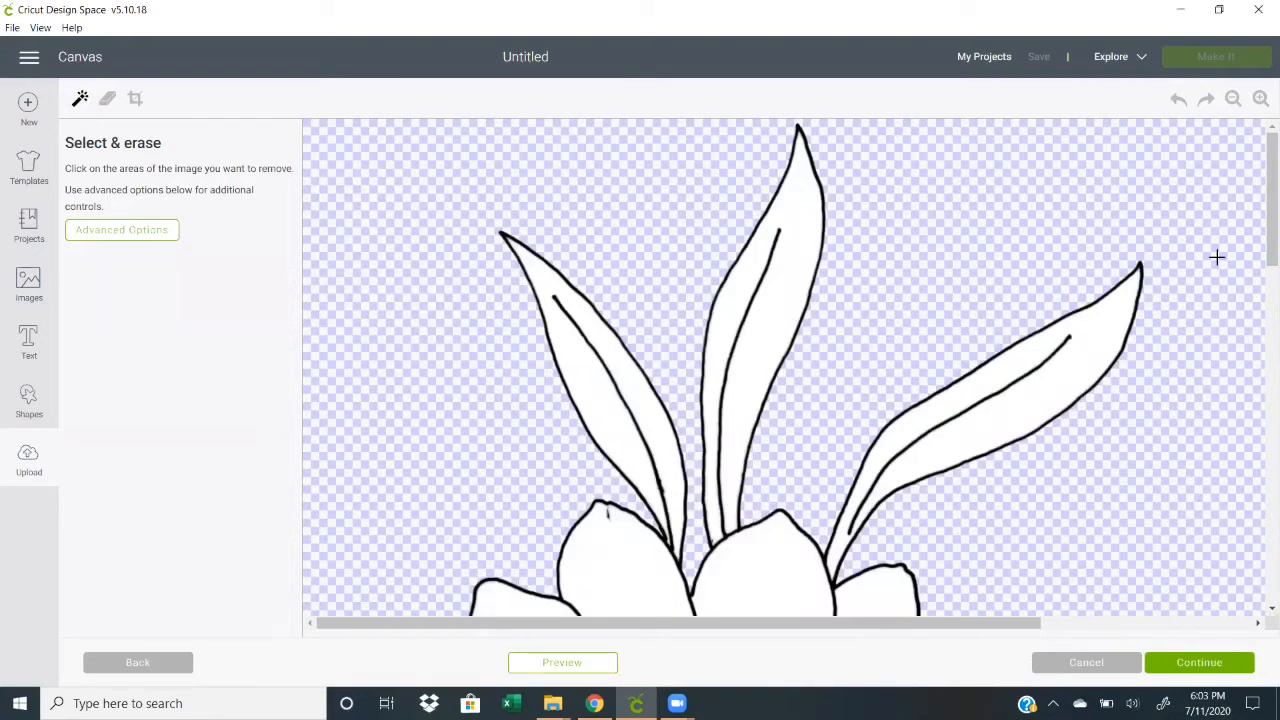
{"action": "left_click", "coordinate": [1233, 101]}
{"action": "left_click", "coordinate": [1233, 101]}
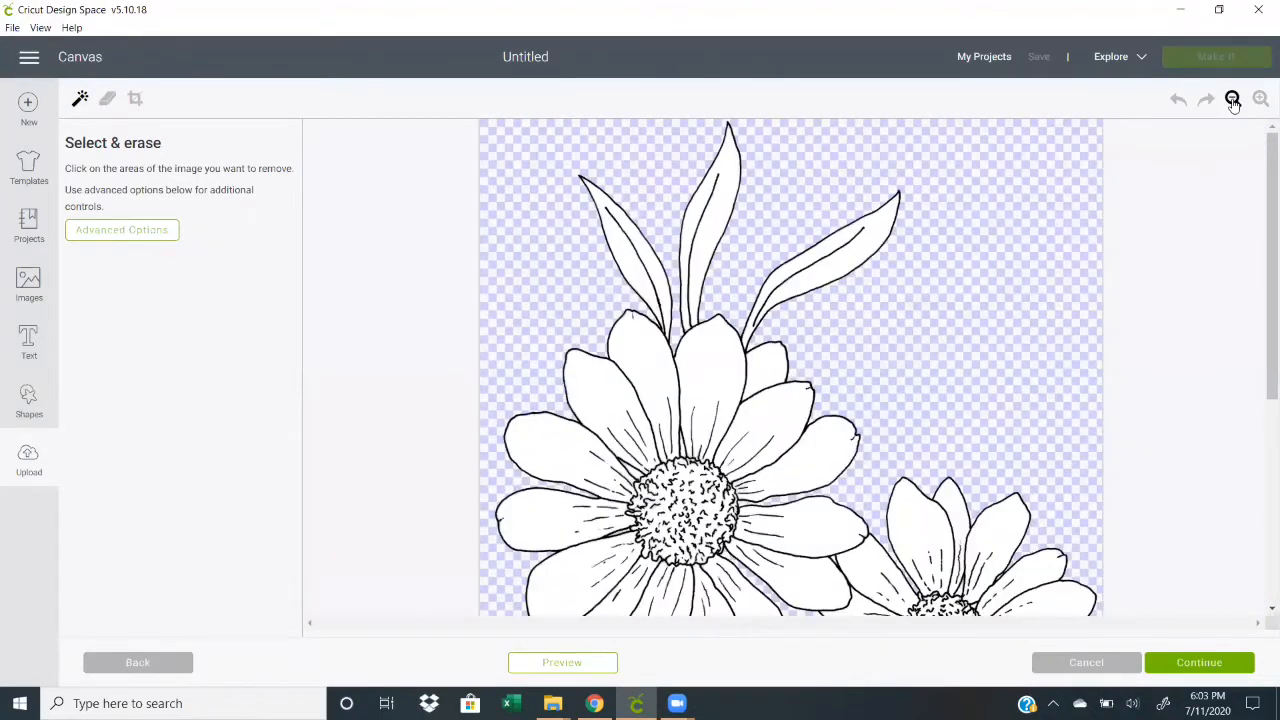
{"action": "left_click", "coordinate": [1233, 101]}
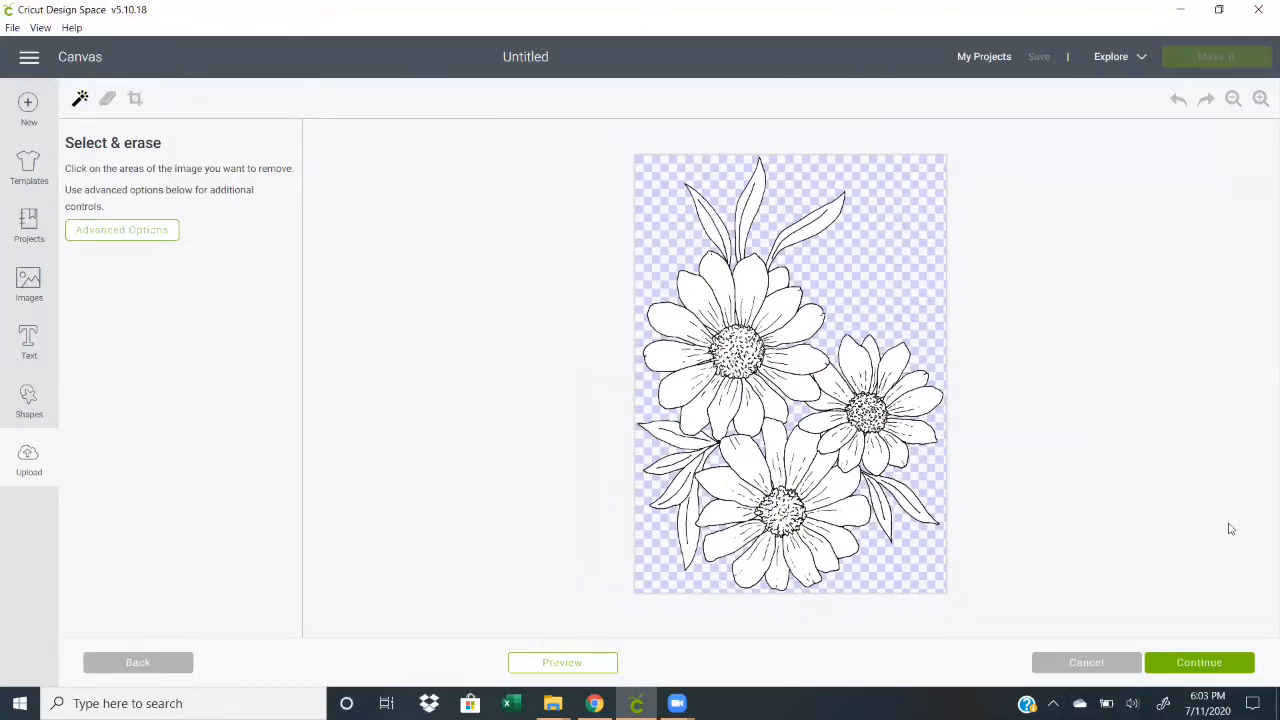
{"action": "left_click", "coordinate": [1199, 663]}
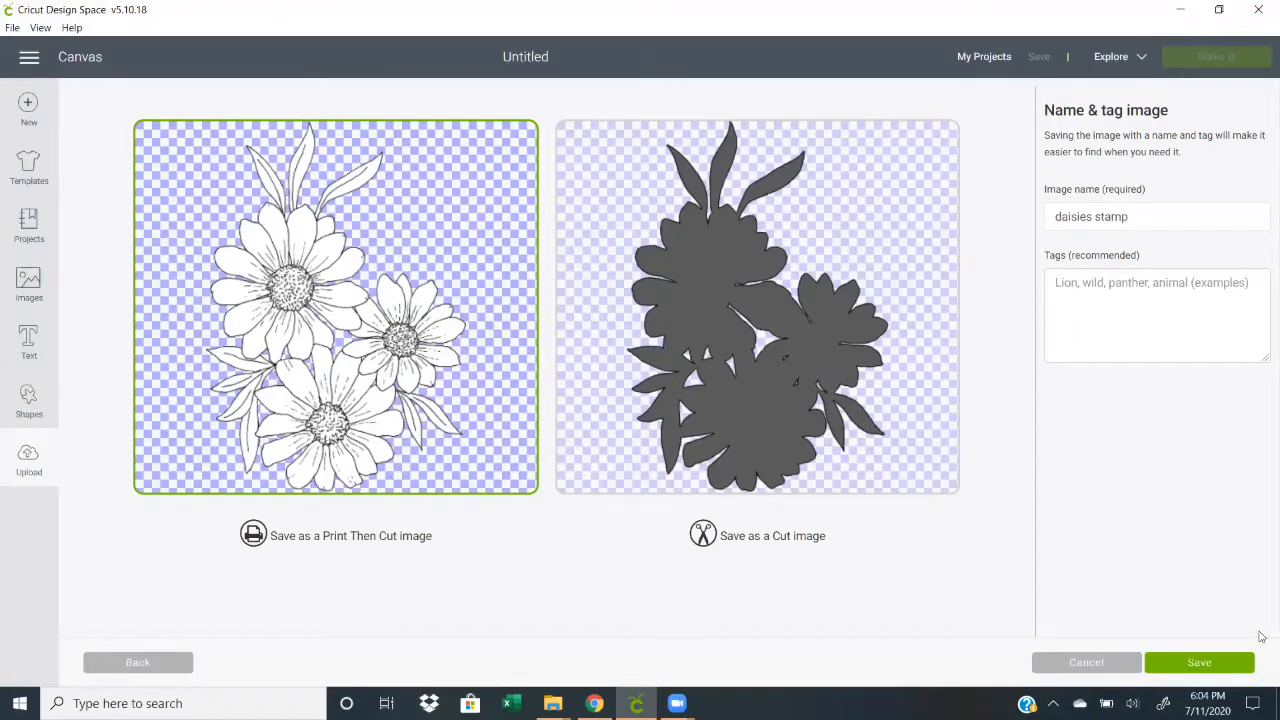
Save the daisies stamp as a Print Then Cut image and insert it onto the canvas.
{"action": "left_click", "coordinate": [1232, 668]}
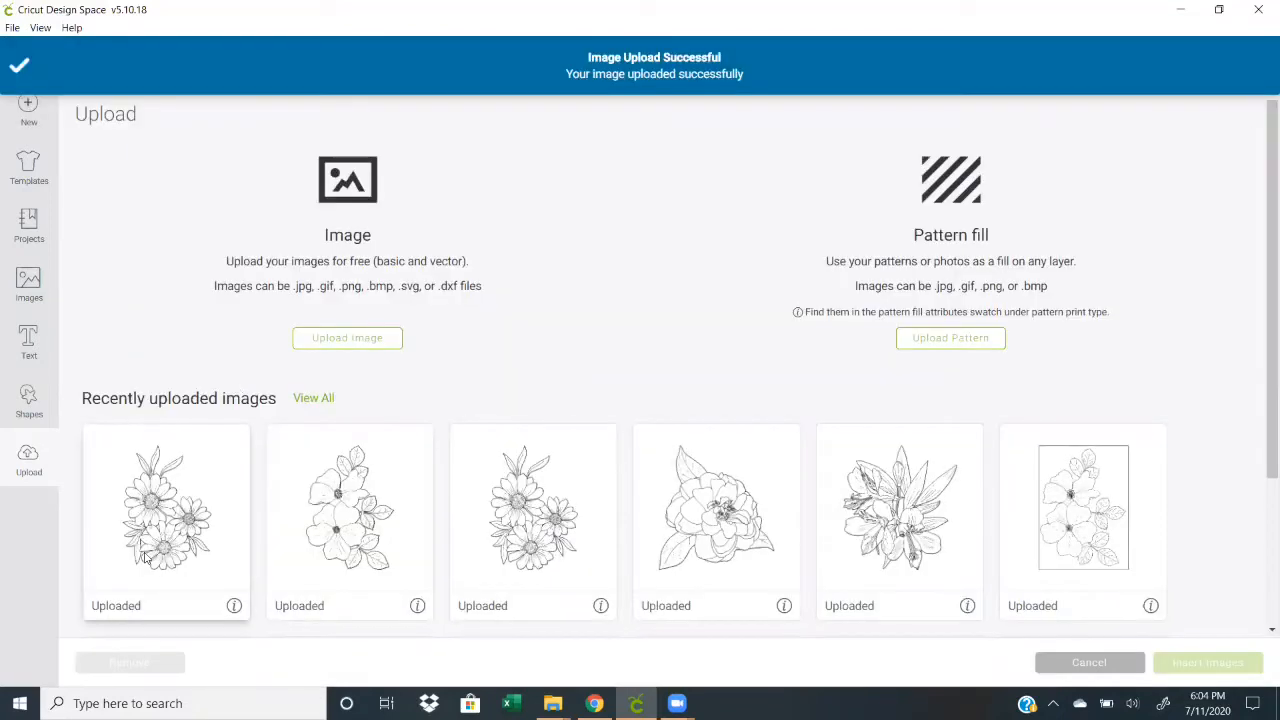
{"action": "left_click", "coordinate": [168, 508]}
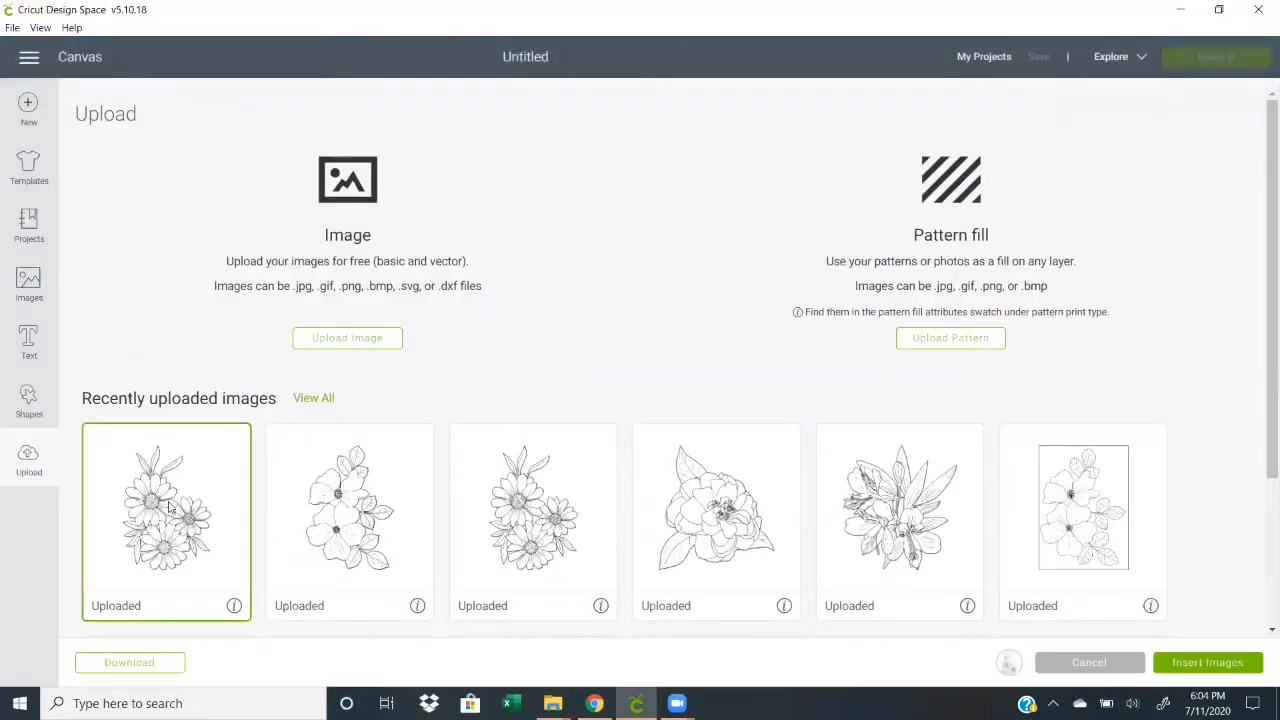
{"action": "left_click", "coordinate": [1195, 664]}
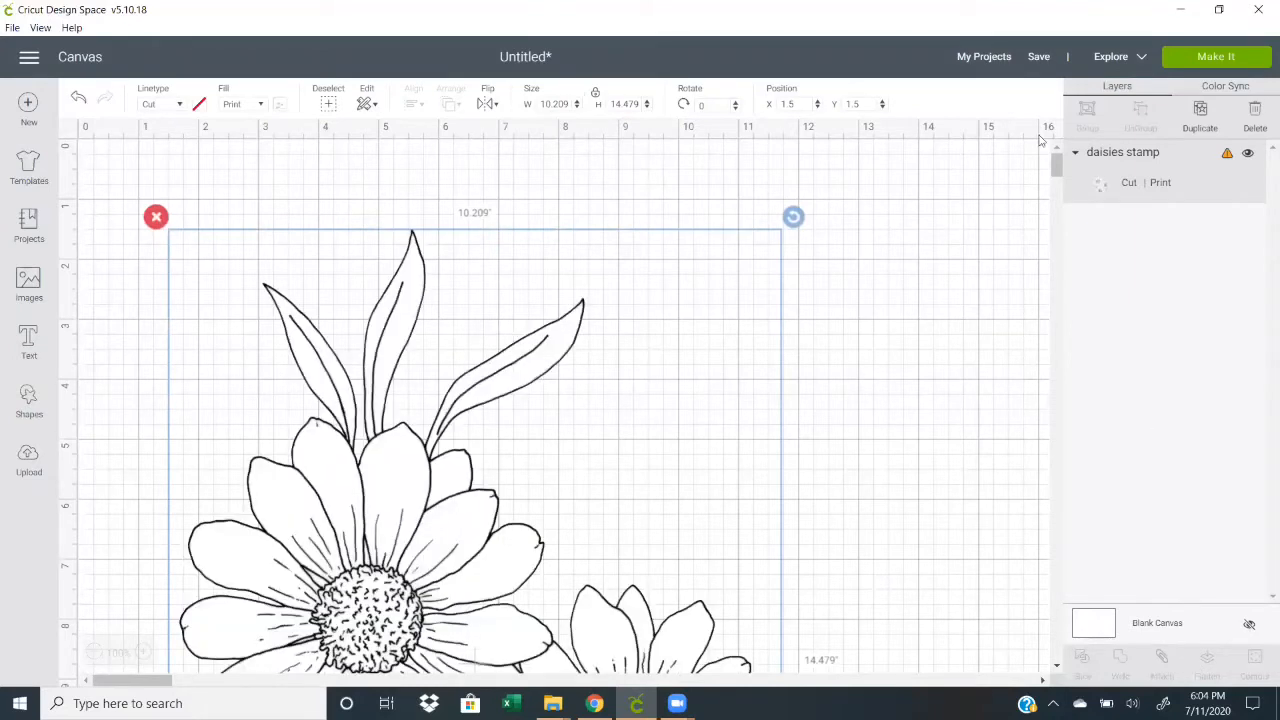
Scale the daisies image proportionally to about 4.47 by 6.34 inches and place it in the canvas's upper-left corner.
{"action": "mouse_move", "coordinate": [1058, 162]}
{"action": "left_mouse_down"}
{"action": "mouse_move", "coordinate": [1058, 210]}
{"action": "mouse_move", "coordinate": [1058, 185]}
{"action": "left_mouse_up"}
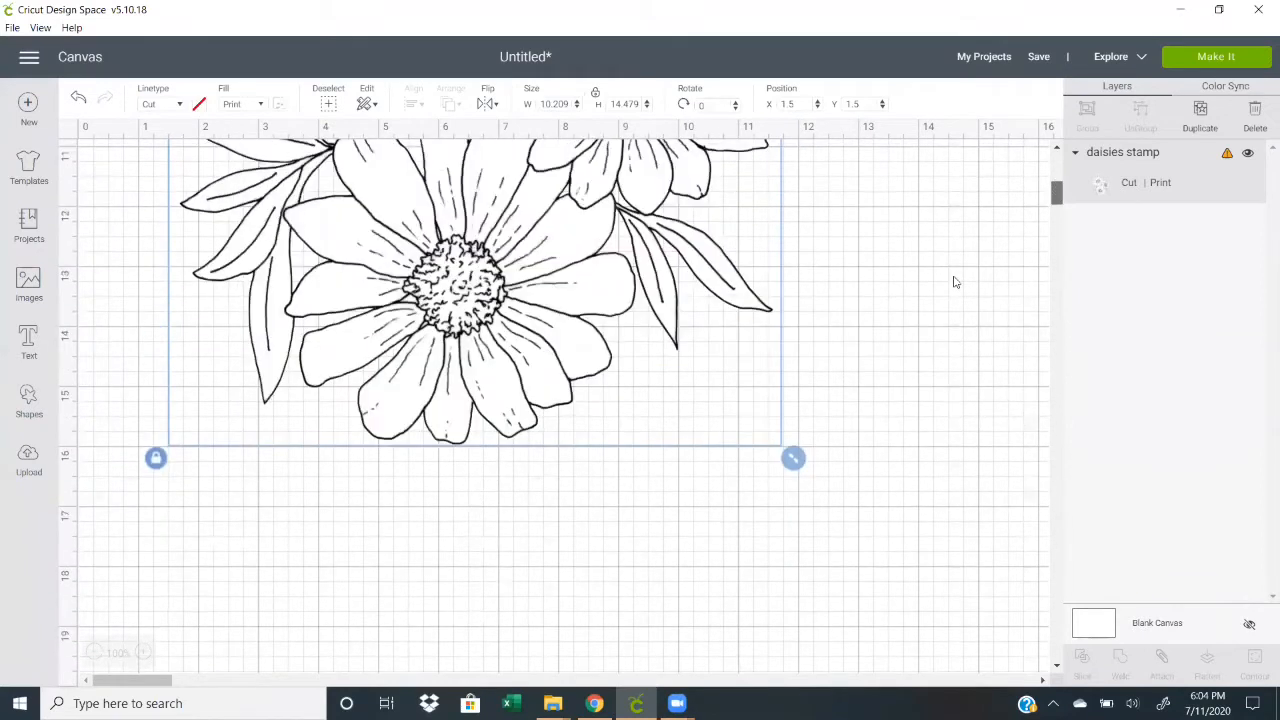
{"action": "left_click_drag", "start_coordinate": [797, 462], "coordinate": [517, 178]}
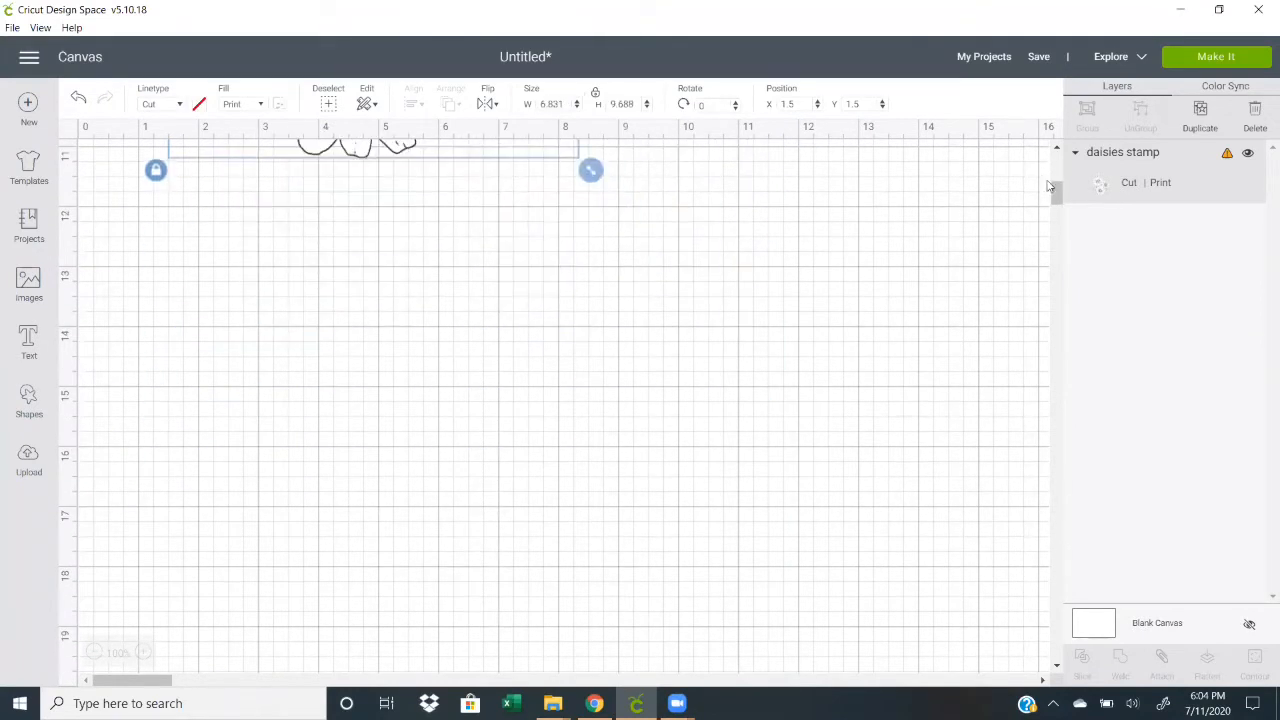
{"action": "left_click_drag", "start_coordinate": [1052, 189], "coordinate": [1052, 184]}
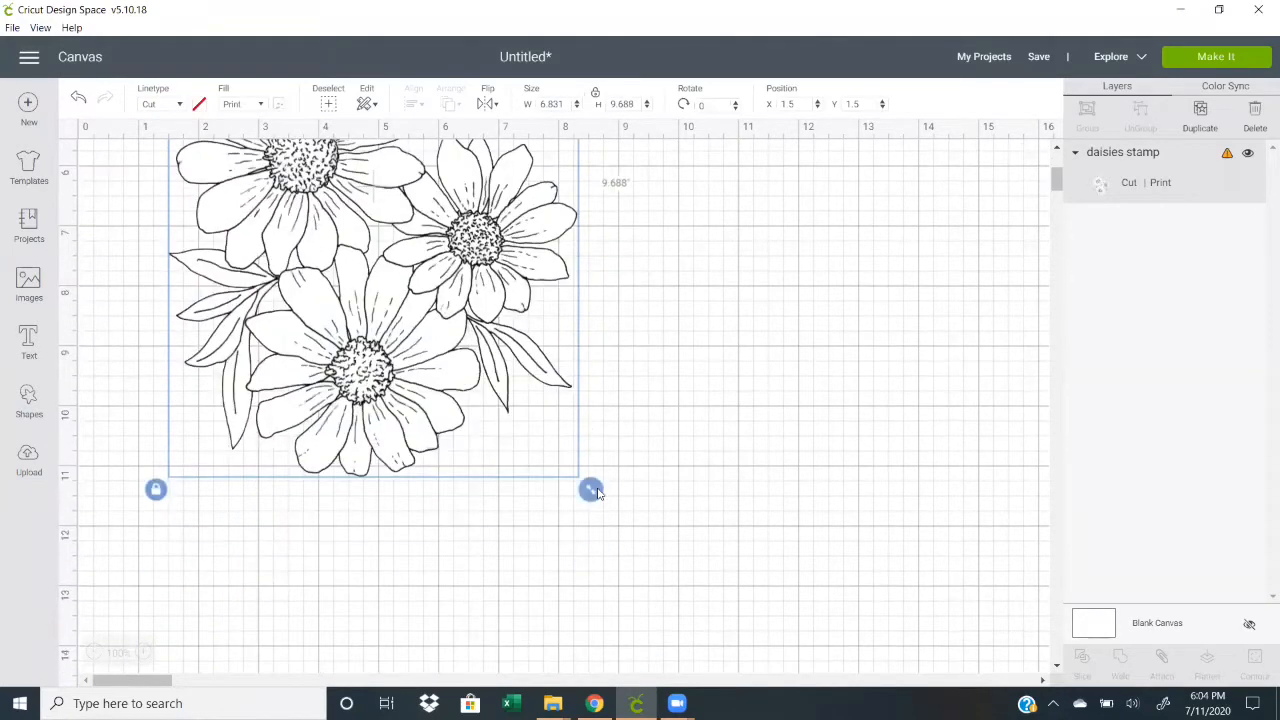
{"action": "left_click_drag", "start_coordinate": [595, 490], "coordinate": [508, 368]}
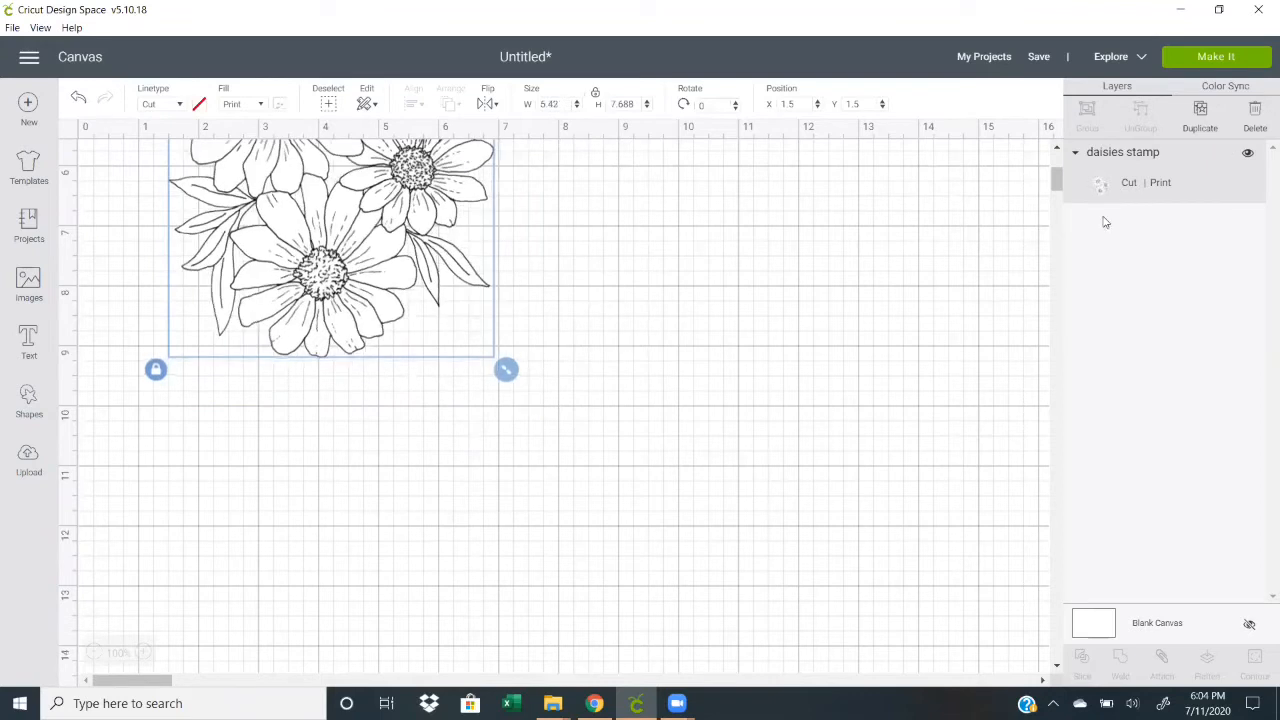
{"action": "left_click_drag", "start_coordinate": [1053, 178], "coordinate": [1052, 162]}
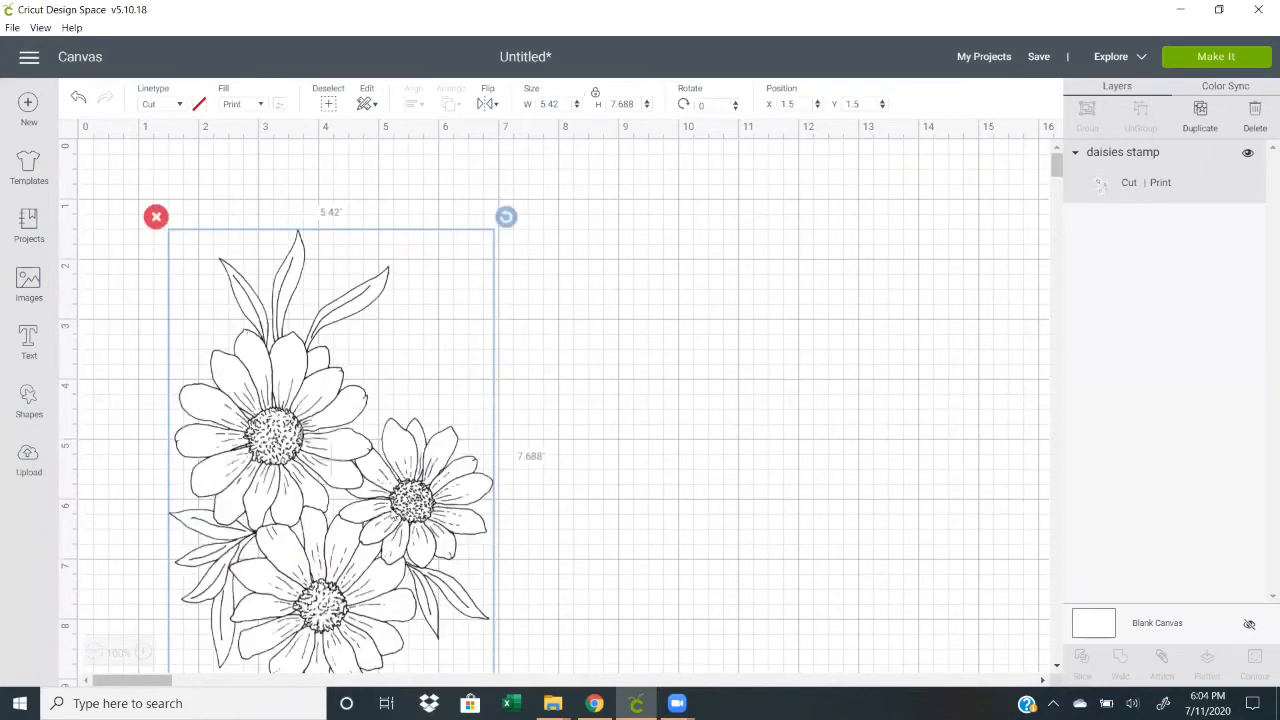
{"action": "left_click_drag", "start_coordinate": [357, 476], "coordinate": [305, 443]}
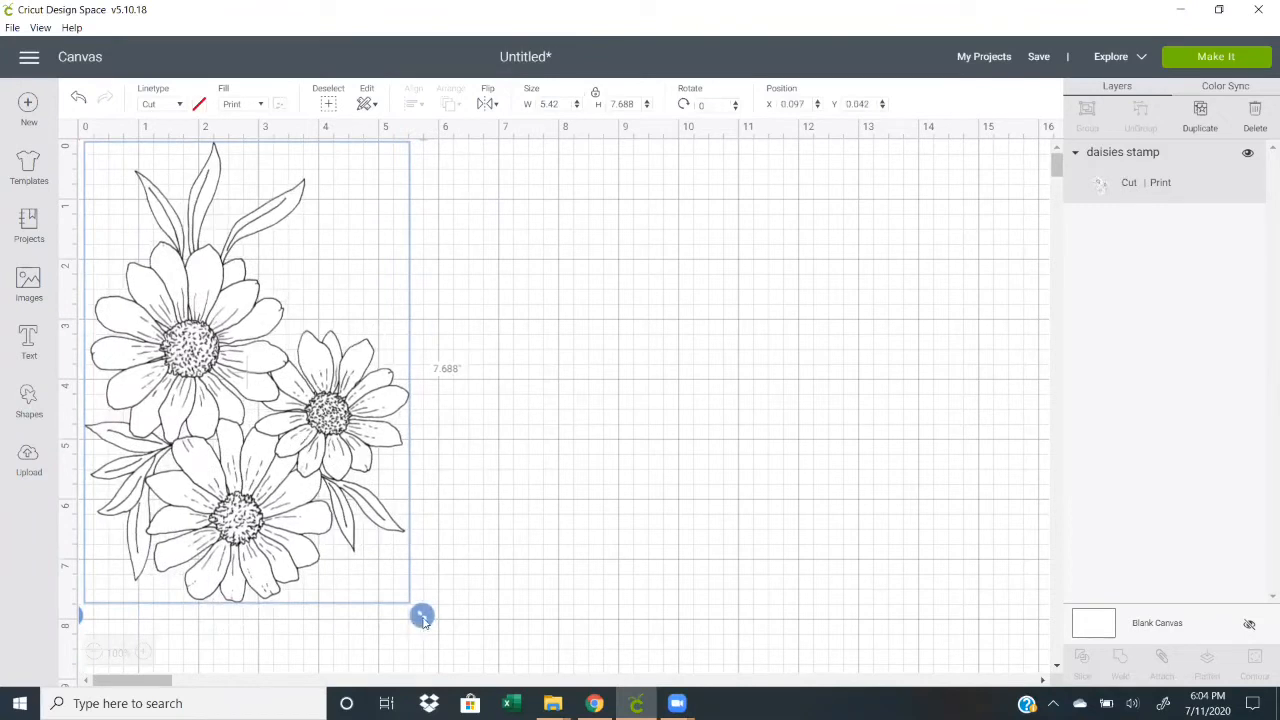
{"action": "left_click_drag", "start_coordinate": [407, 613], "coordinate": [377, 541]}
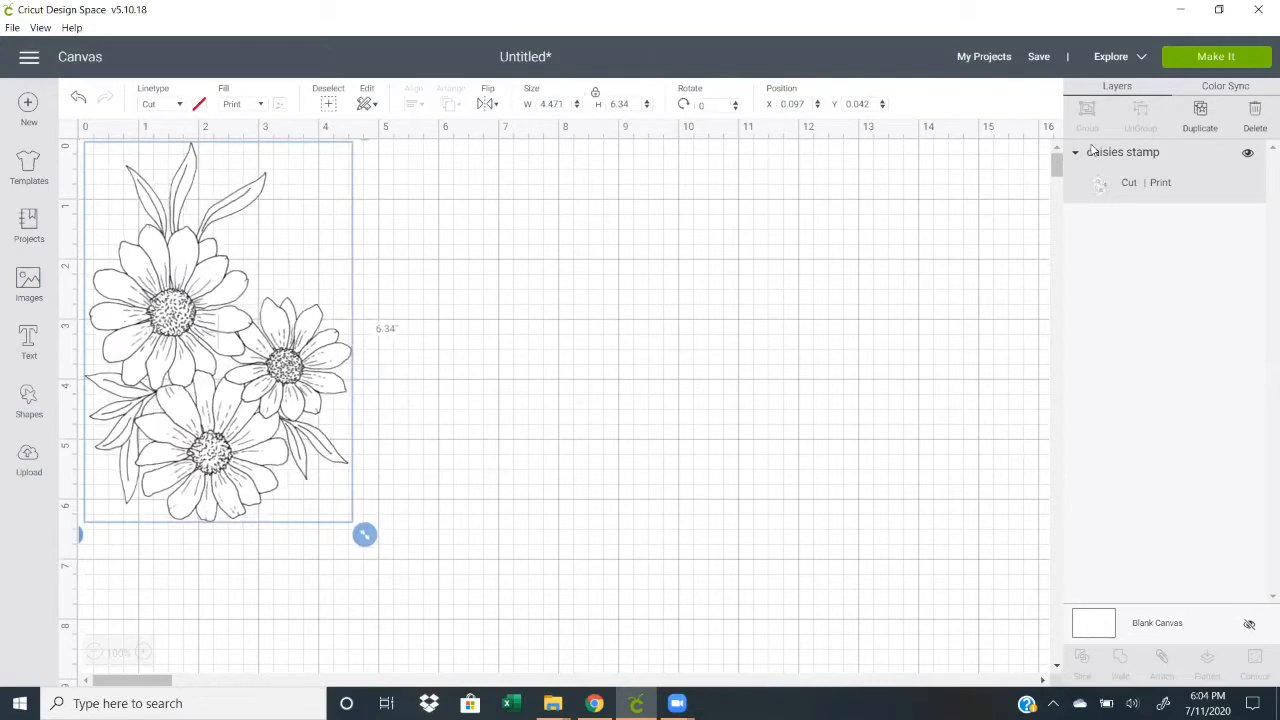
Duplicate the daisies image and place the copy beside the original at about X 4.69, Y 0.17.
{"action": "left_click", "coordinate": [1201, 110]}
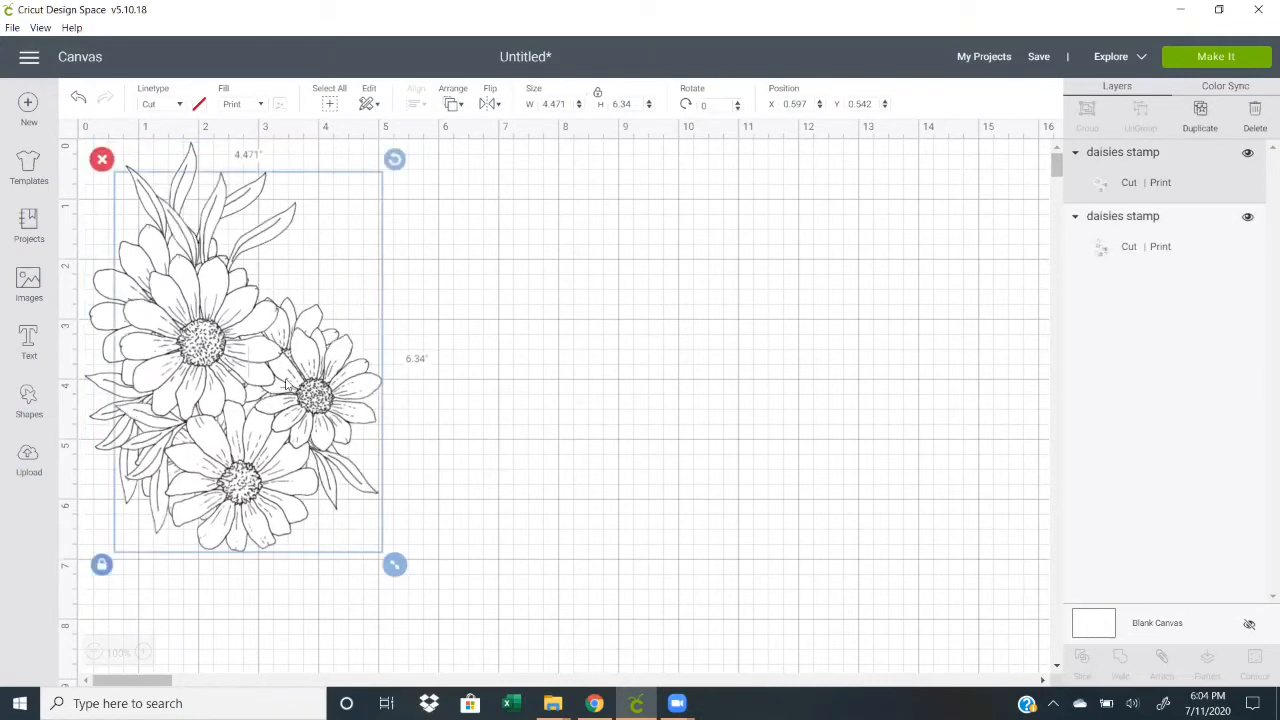
{"action": "left_click_drag", "start_coordinate": [405, 395], "coordinate": [643, 369]}
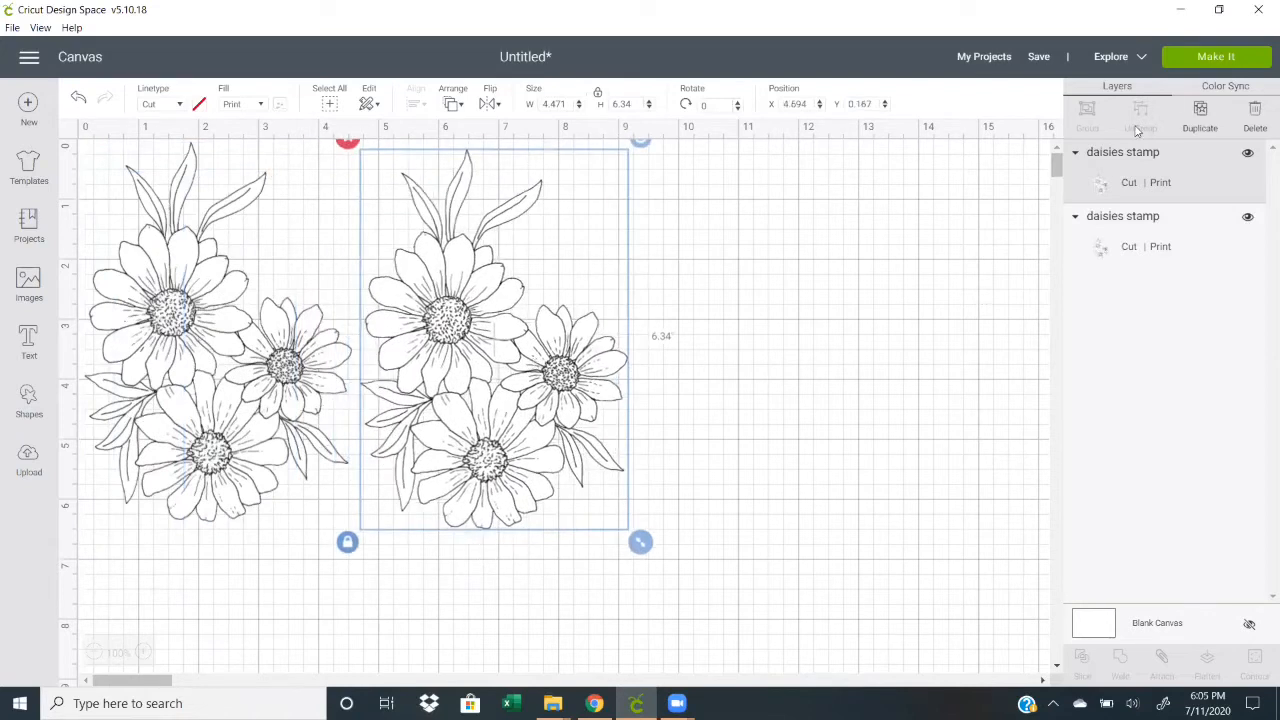
Duplicate the daisies image, place the copy at about X 9.36, Y 0, and scale it proportionally to about 3.2 by 4.54 inches.
{"action": "left_click", "coordinate": [1200, 113]}
{"action": "left_click_drag", "start_coordinate": [600, 380], "coordinate": [850, 341]}
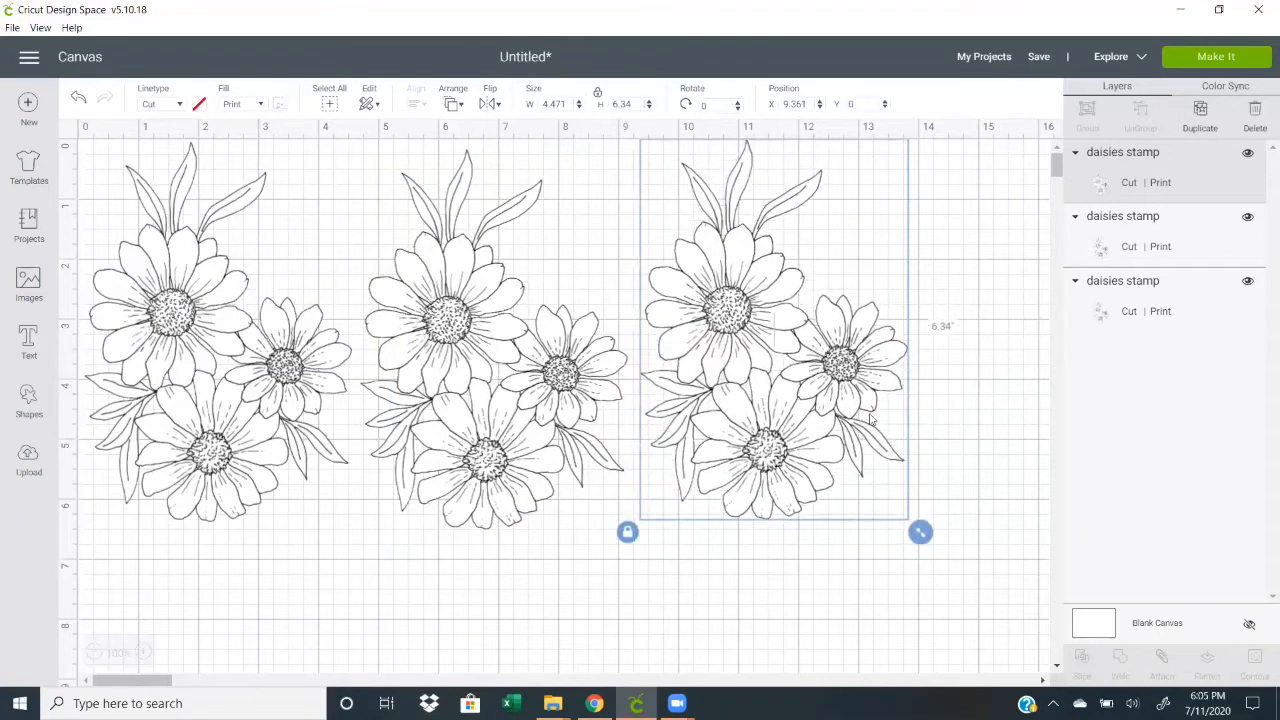
{"action": "left_click_drag", "start_coordinate": [920, 532], "coordinate": [871, 429]}
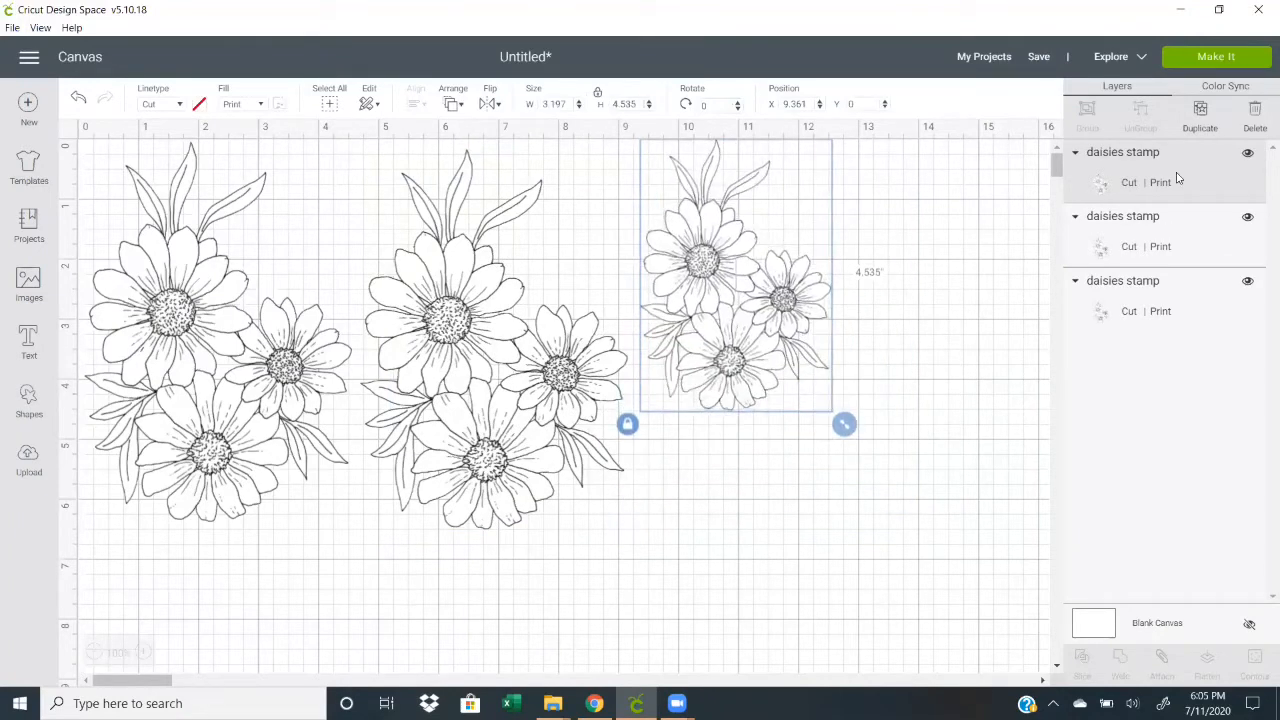
Duplicate the medium daisies image twice, then scale one copy to about 2.17 by 3.08 inches and place it at about X 3.44, Y 5.4.
{"action": "left_click", "coordinate": [1200, 112]}
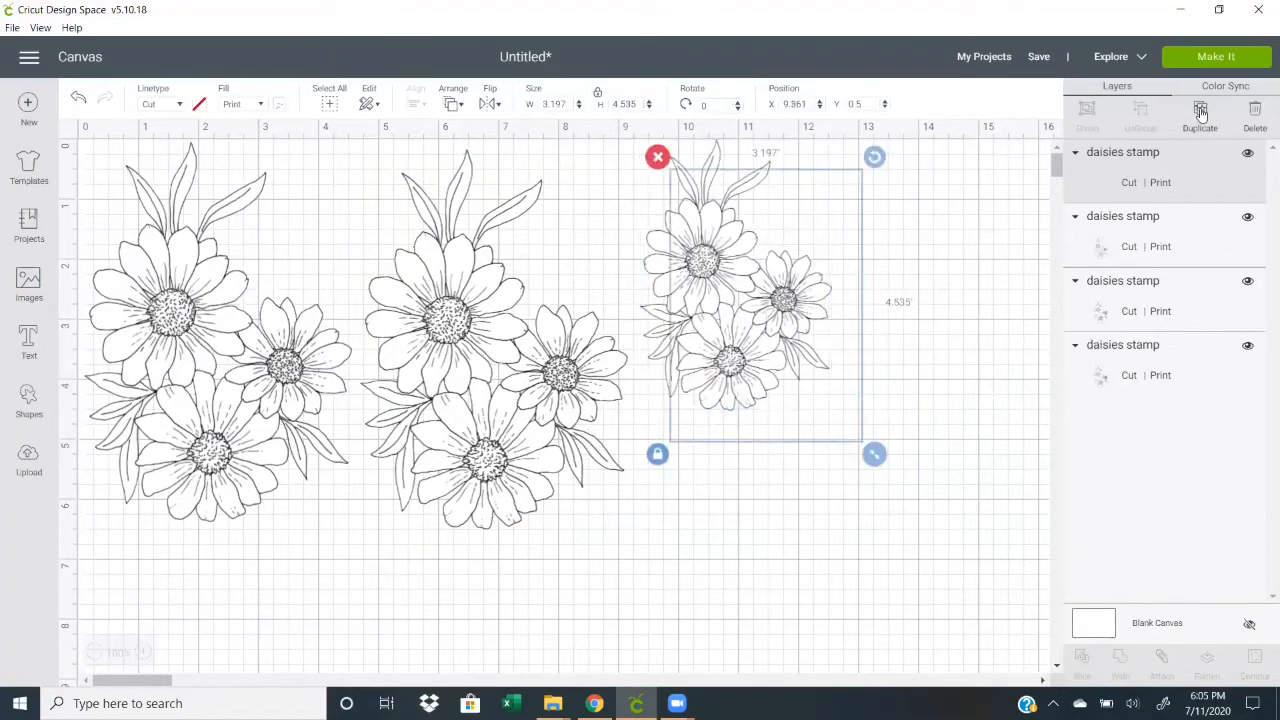
{"action": "left_click", "coordinate": [1200, 112]}
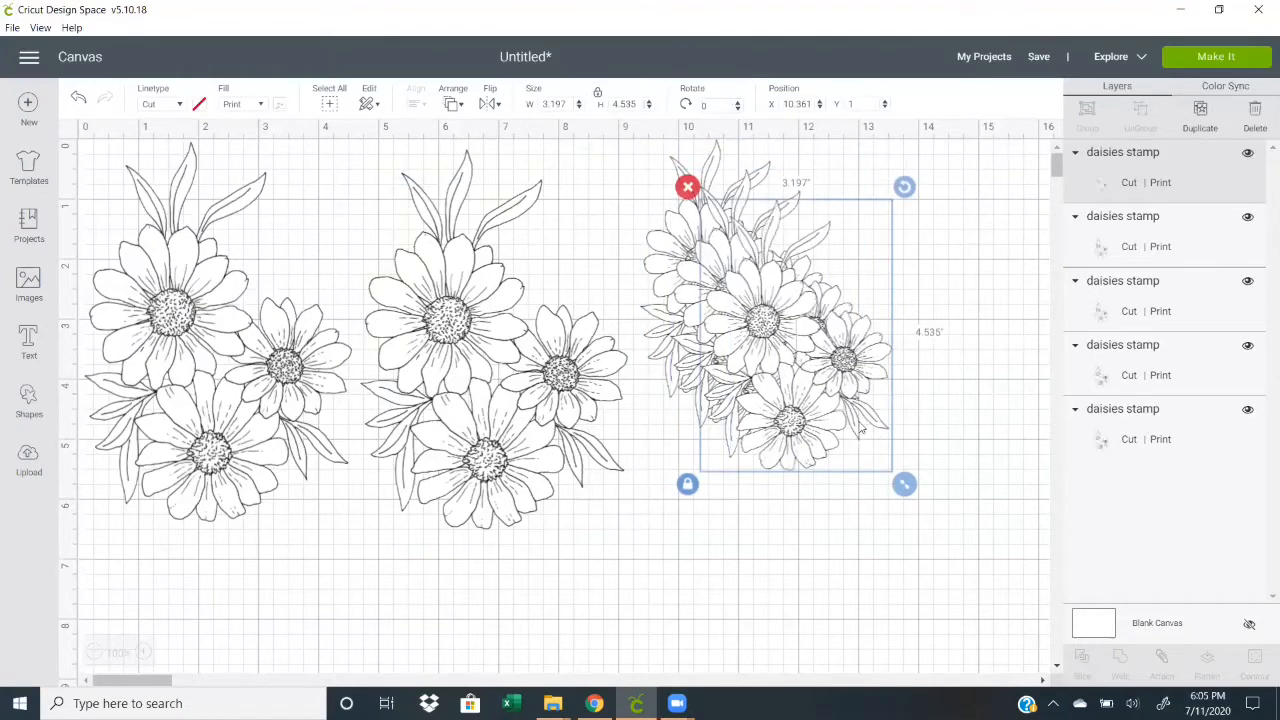
{"action": "left_click_drag", "start_coordinate": [897, 450], "coordinate": [711, 508]}
{"action": "left_click_drag", "start_coordinate": [629, 465], "coordinate": [238, 647]}
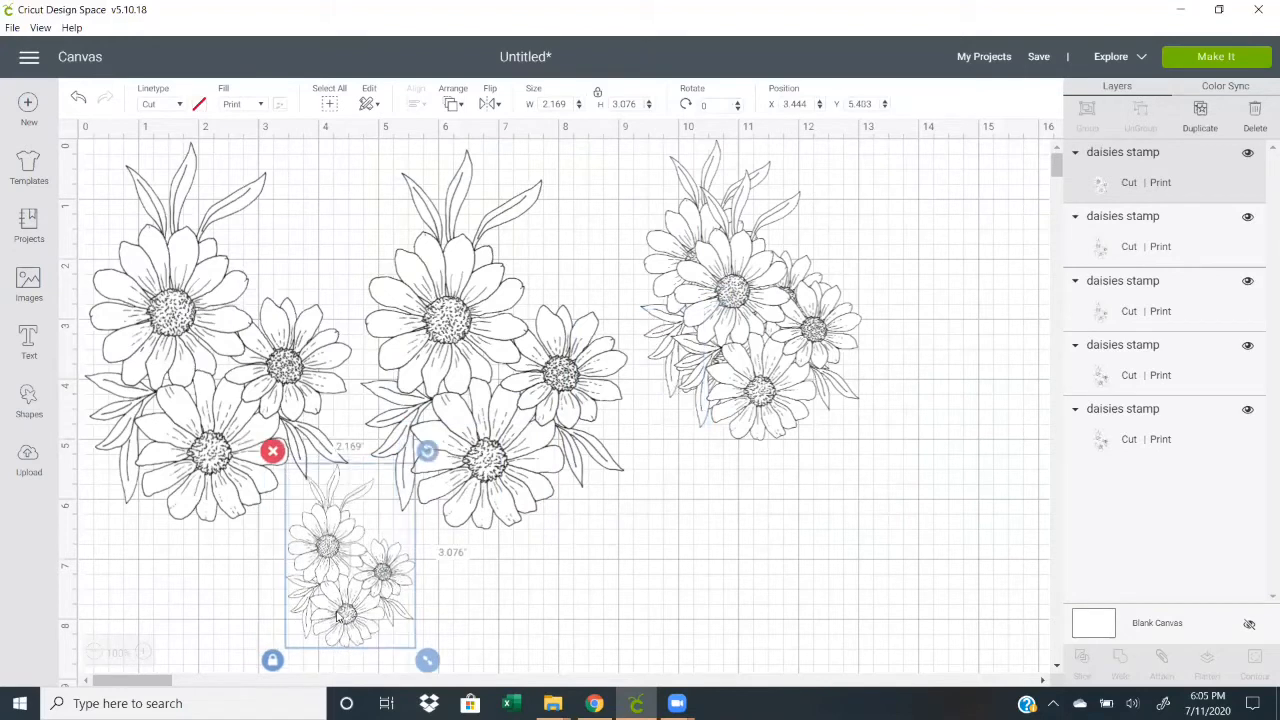
Duplicate the smallest daisies image twice and place the copies at about X 7.83, Y 5.5 and X 5.39, Y 5.79.
{"action": "left_click", "coordinate": [1199, 118]}
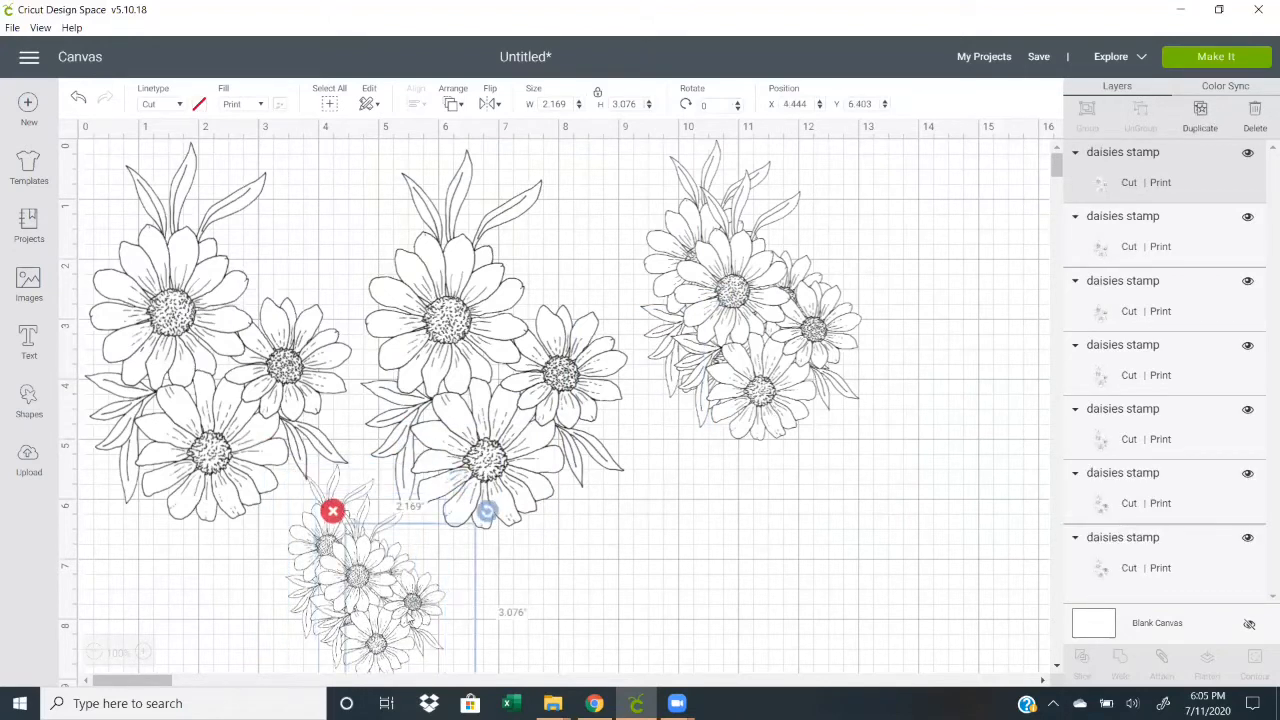
{"action": "key", "text": "ctrl+d"}
{"action": "left_click_drag", "start_coordinate": [600, 577], "coordinate": [707, 534]}
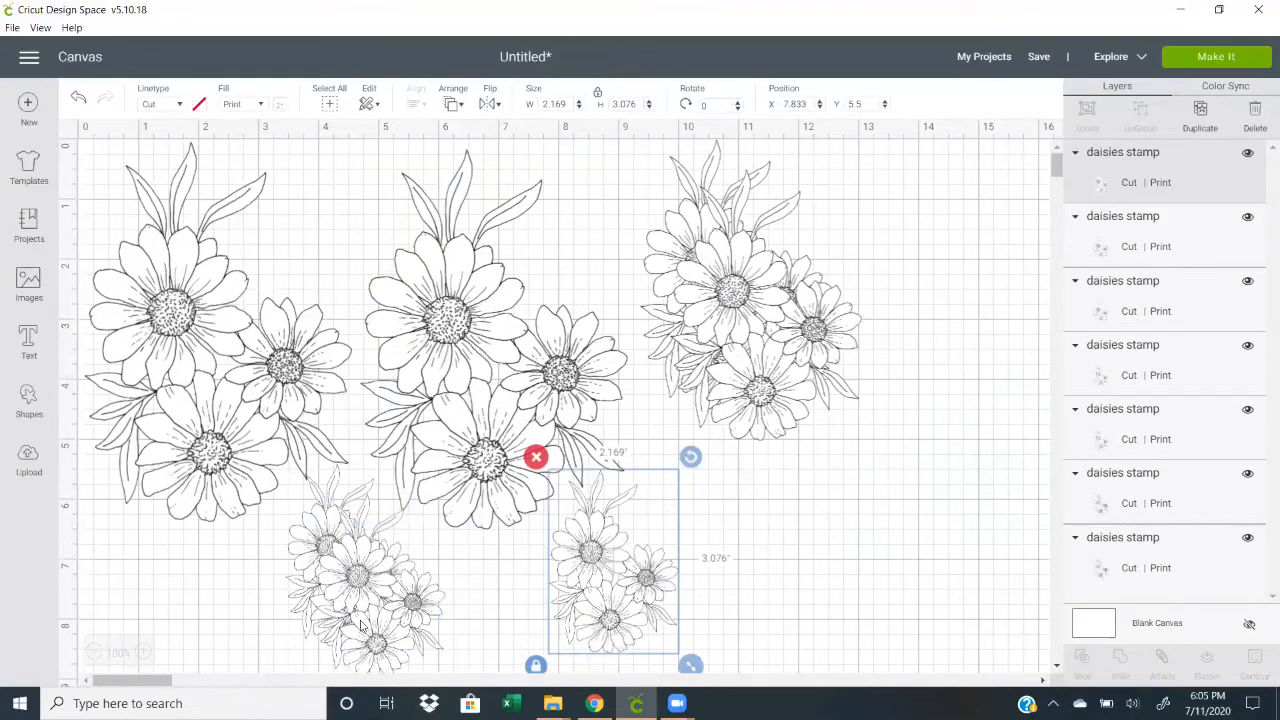
{"action": "left_click", "coordinate": [440, 616]}
{"action": "left_click_drag", "start_coordinate": [445, 614], "coordinate": [448, 613]}
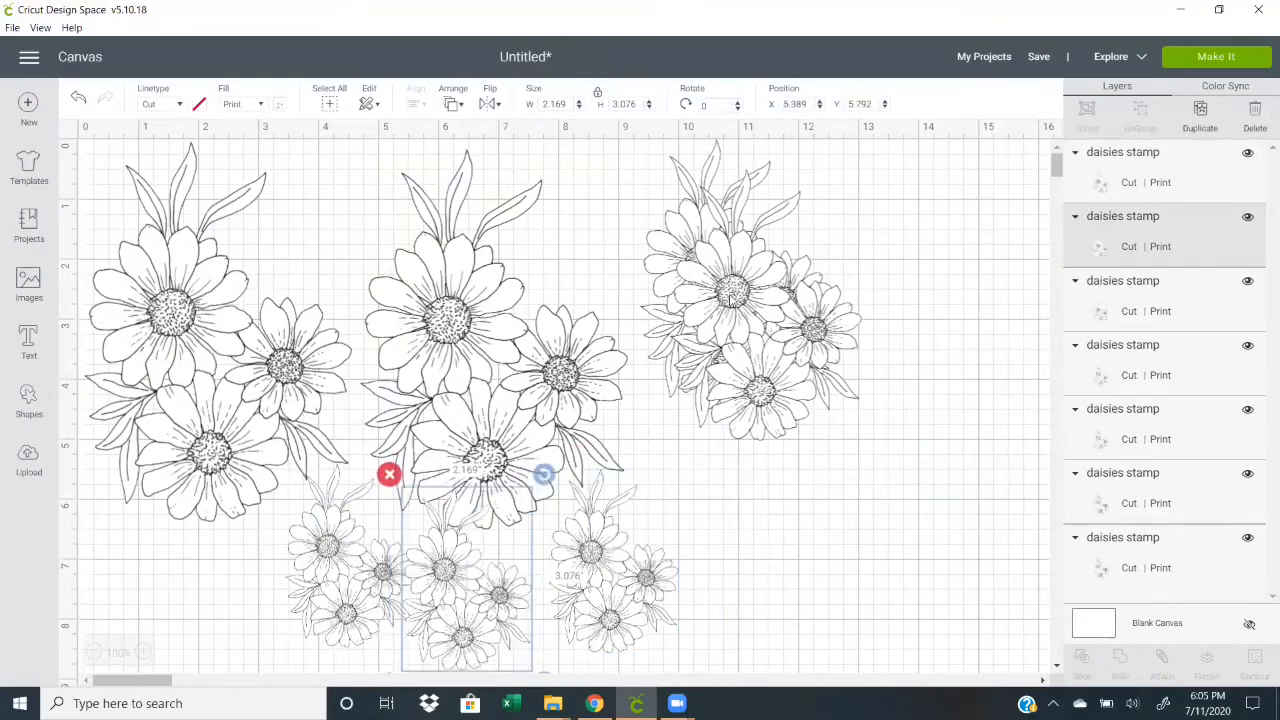
Move the overlapping medium daisies copy beside its twin at about X 12.22, Y 0, and deselect it.
{"action": "left_click_drag", "start_coordinate": [729, 293], "coordinate": [996, 257]}
{"action": "left_click_drag", "start_coordinate": [869, 259], "coordinate": [874, 260]}
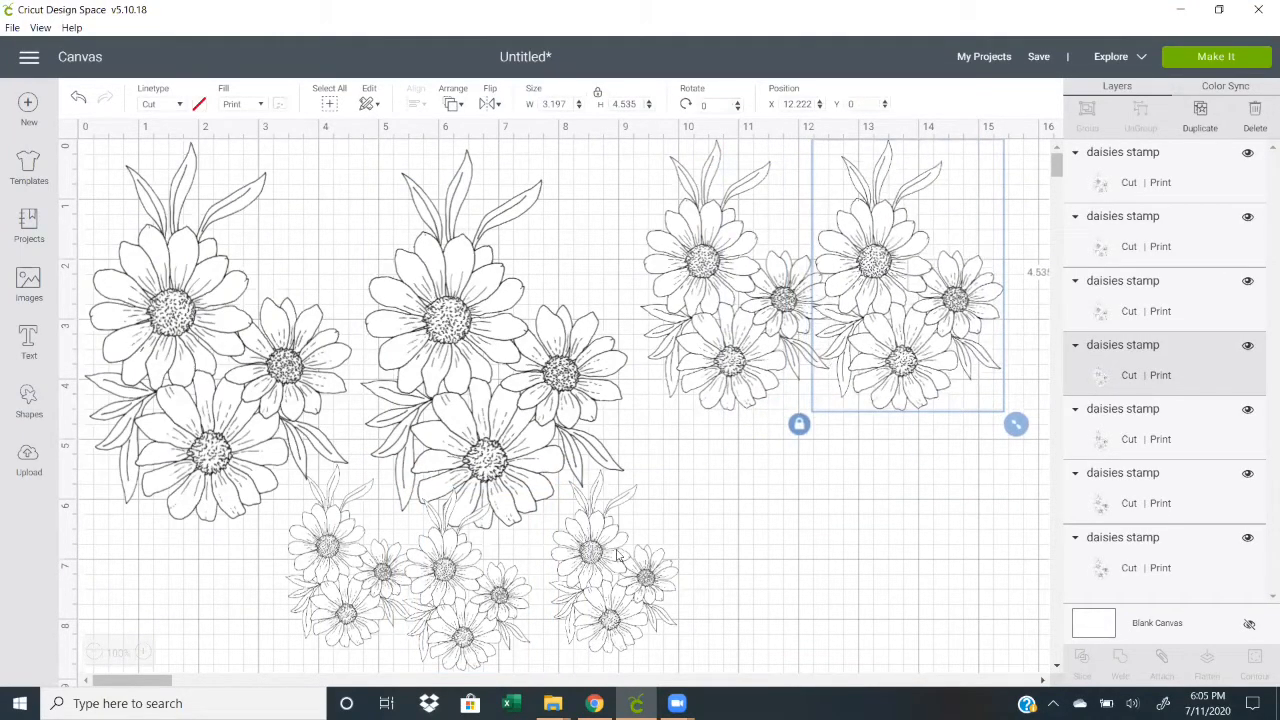
{"action": "left_click", "coordinate": [750, 502]}
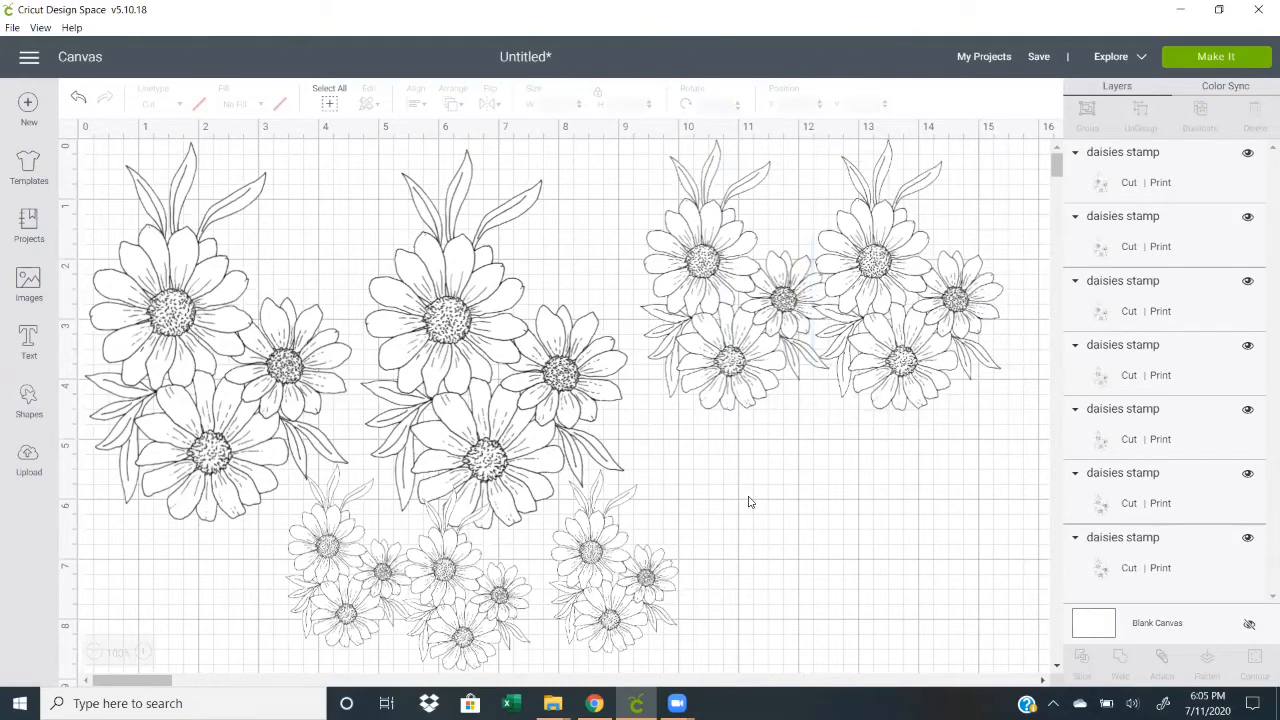
Proceed to mat preparation and review the layouts of the second, third and first mats.
{"action": "left_click", "coordinate": [1222, 56]}
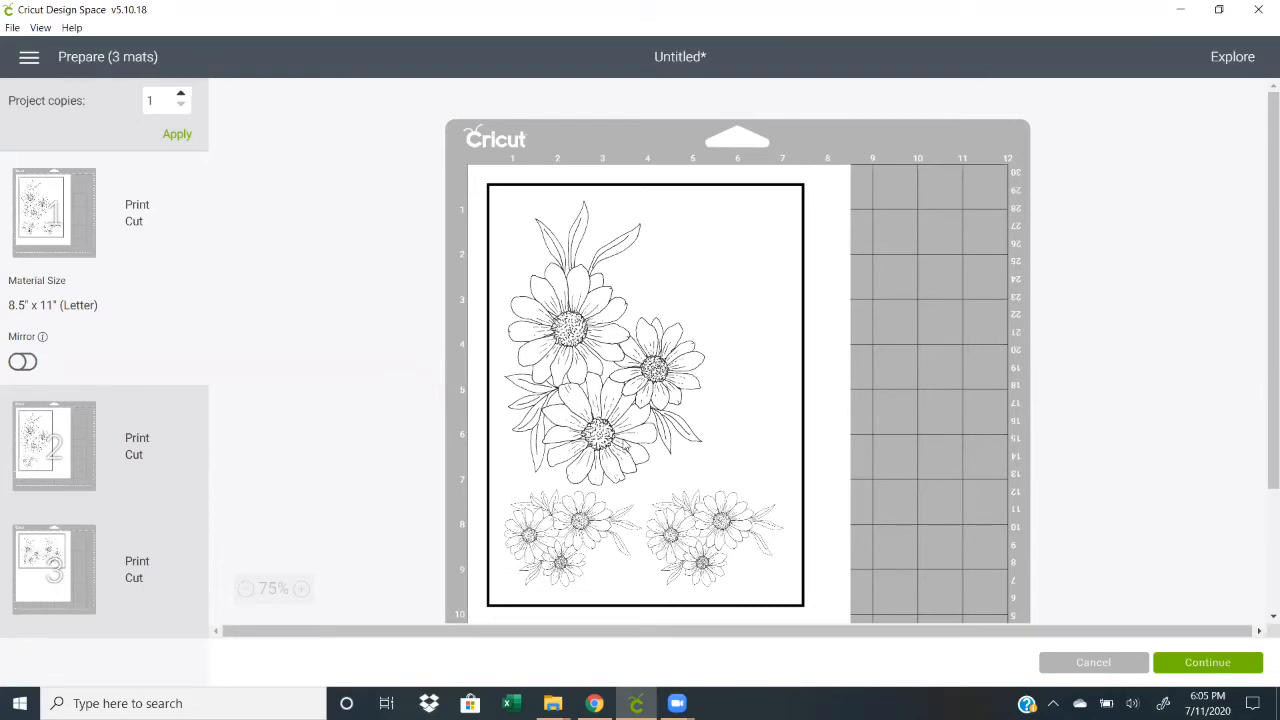
{"action": "left_click", "coordinate": [44, 430]}
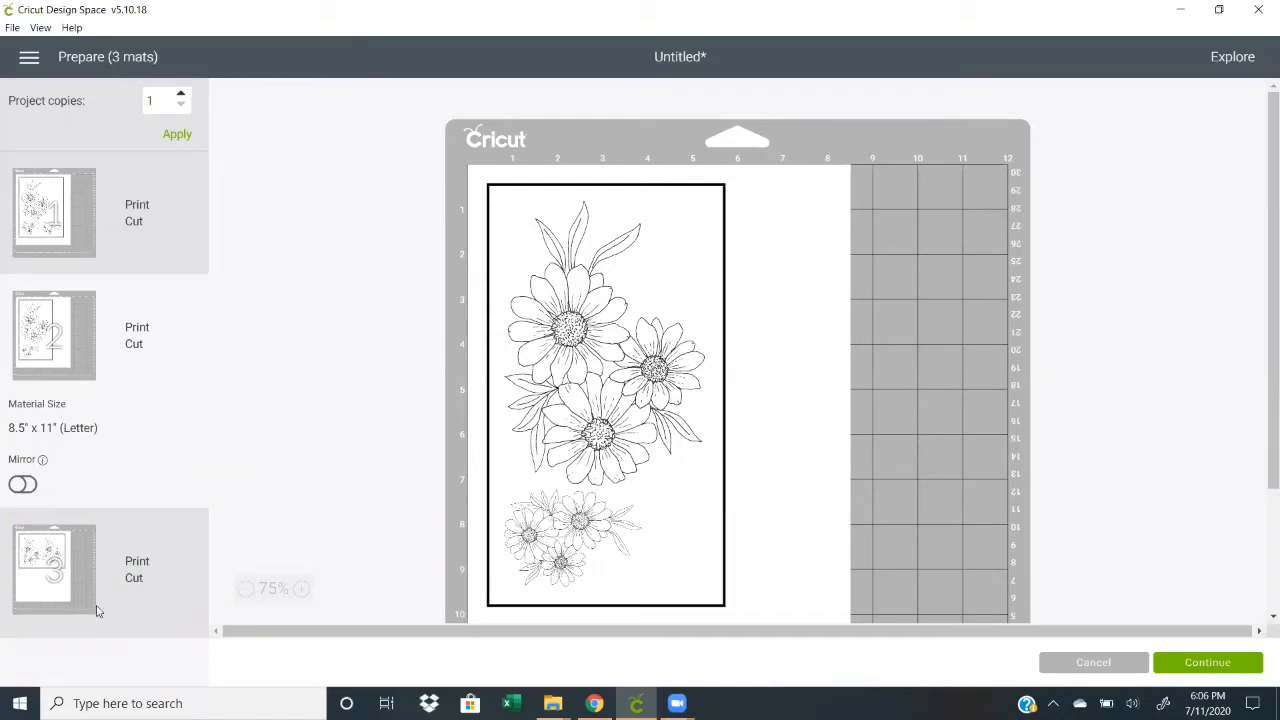
{"action": "left_click", "coordinate": [34, 546]}
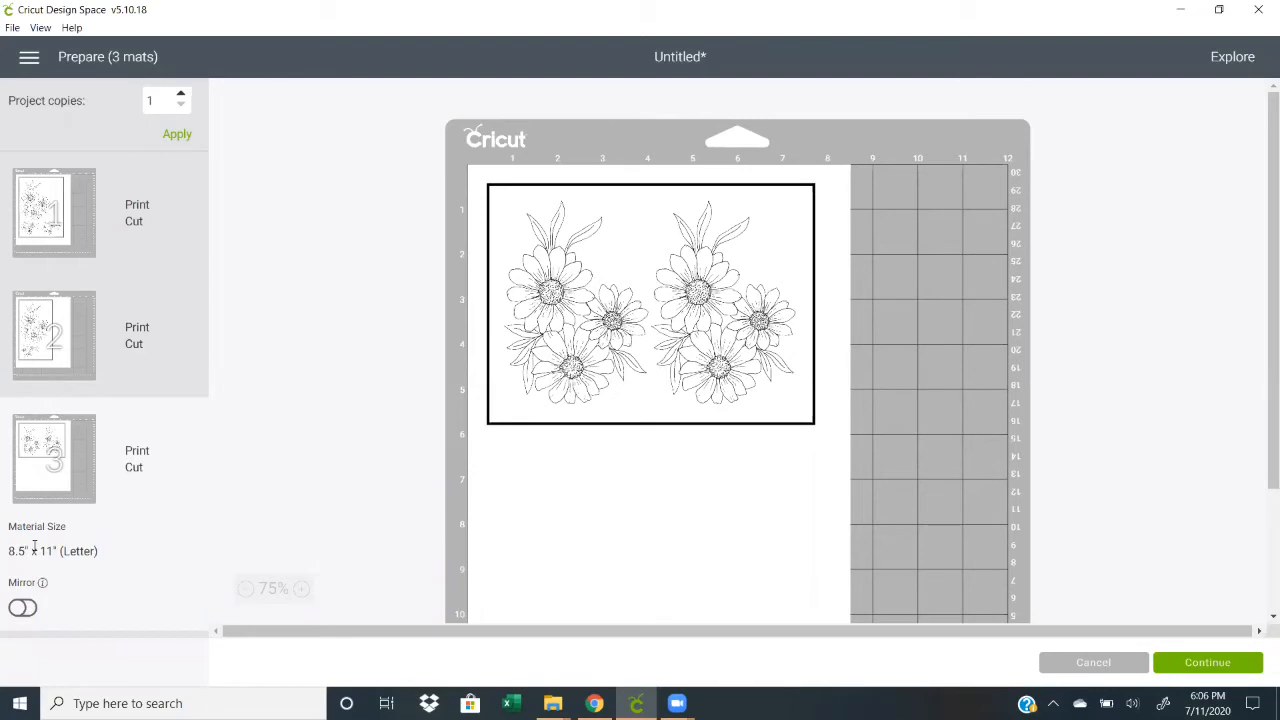
{"action": "left_click", "coordinate": [34, 210]}
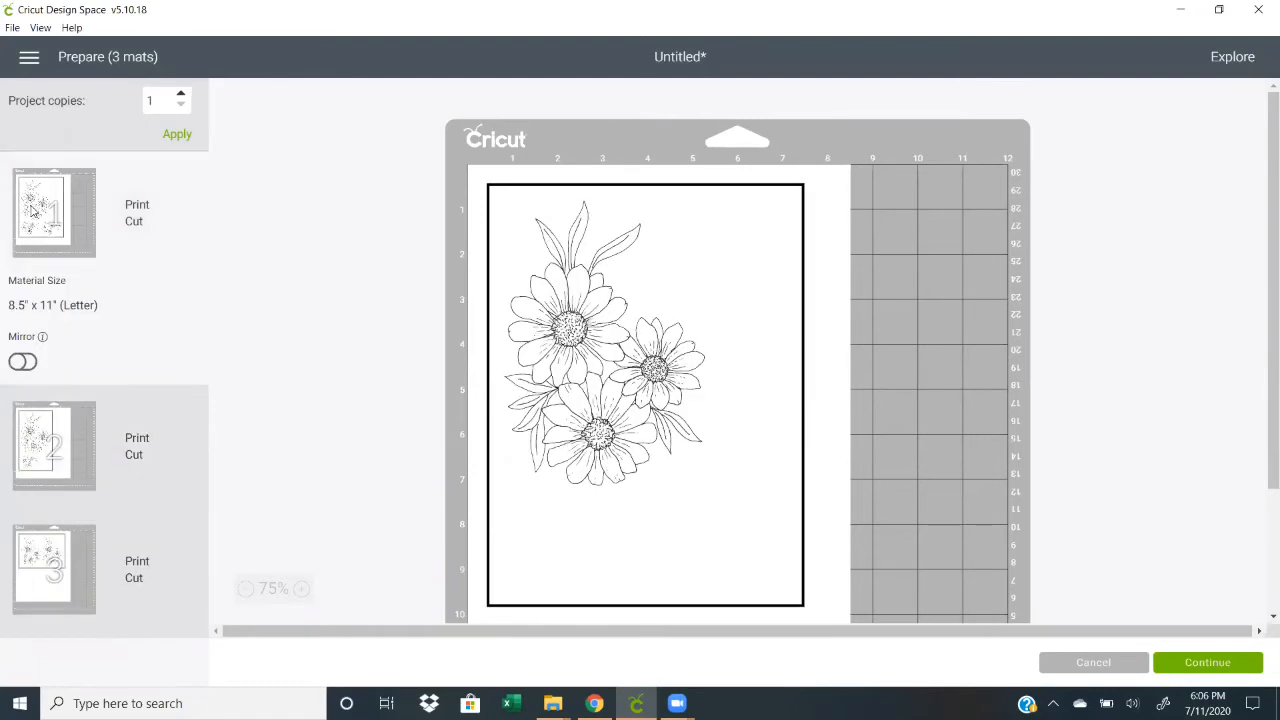
Continue to the make stage and open the print setup for the first mat.
{"action": "left_click", "coordinate": [1207, 663]}
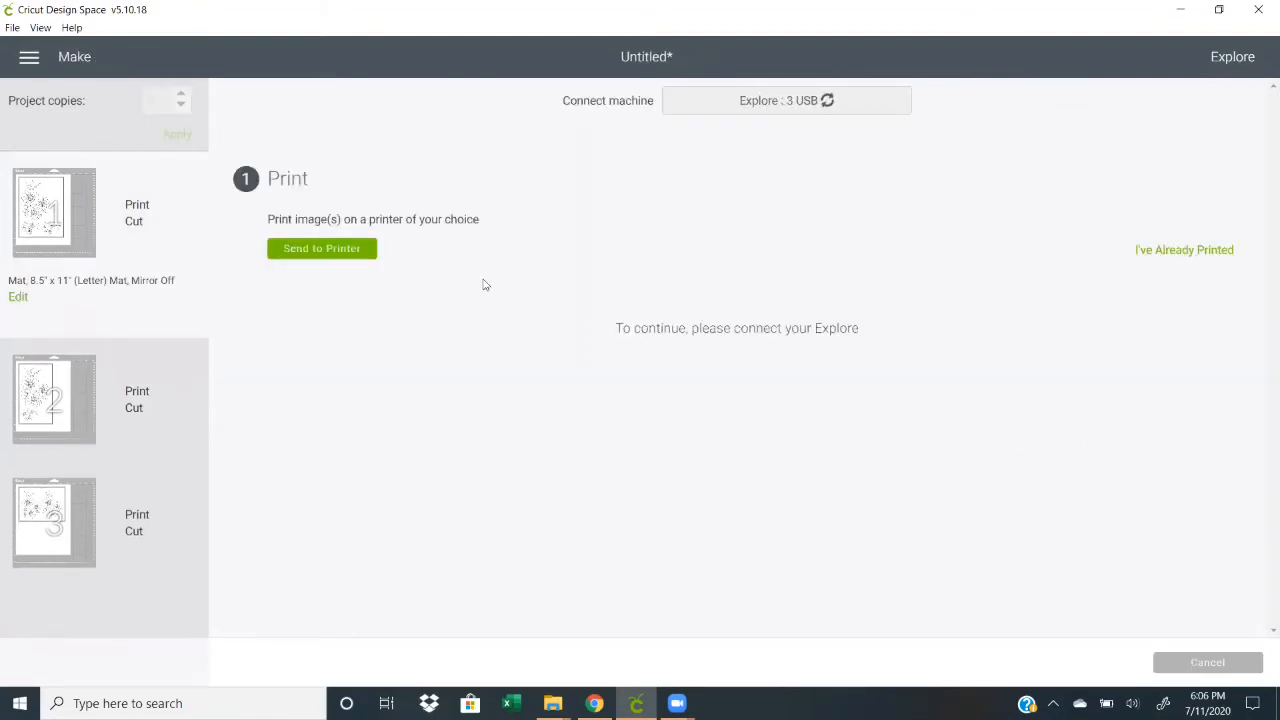
{"action": "left_click", "coordinate": [362, 258]}
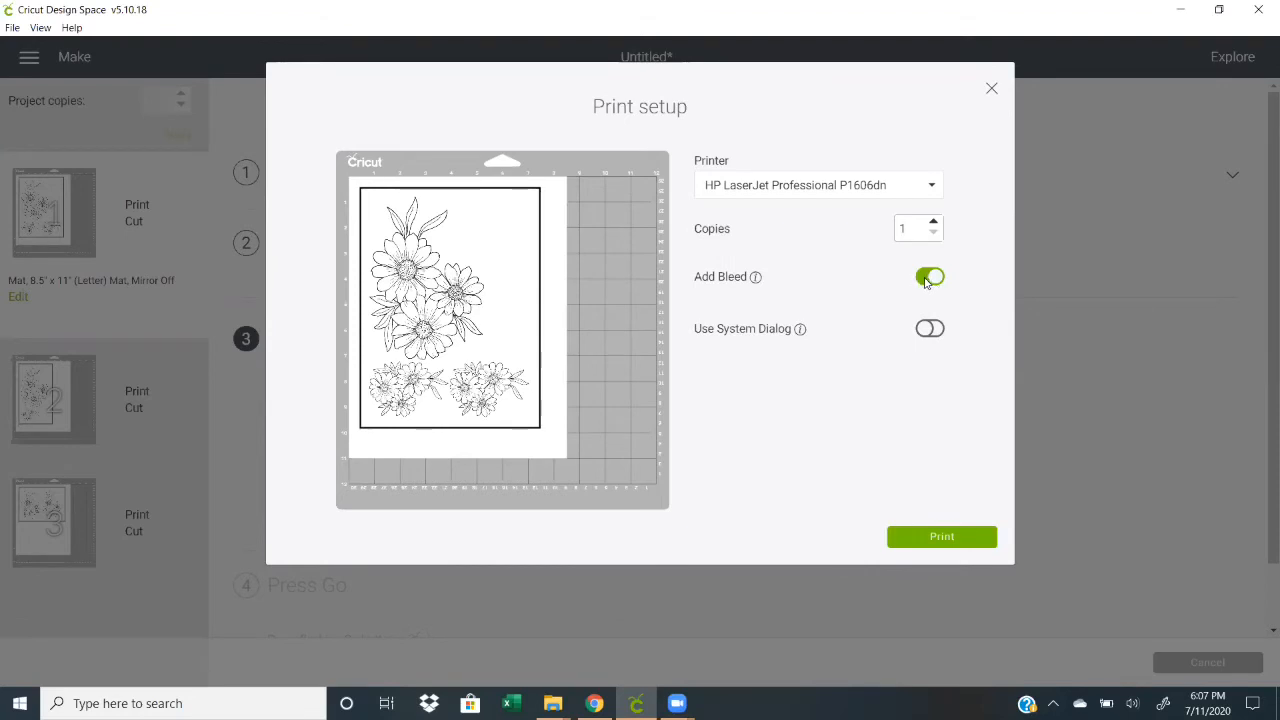
Compare the first mat's printout with Add Bleed off and back on, and preview the mat's layout.
{"action": "left_click", "coordinate": [926, 280]}
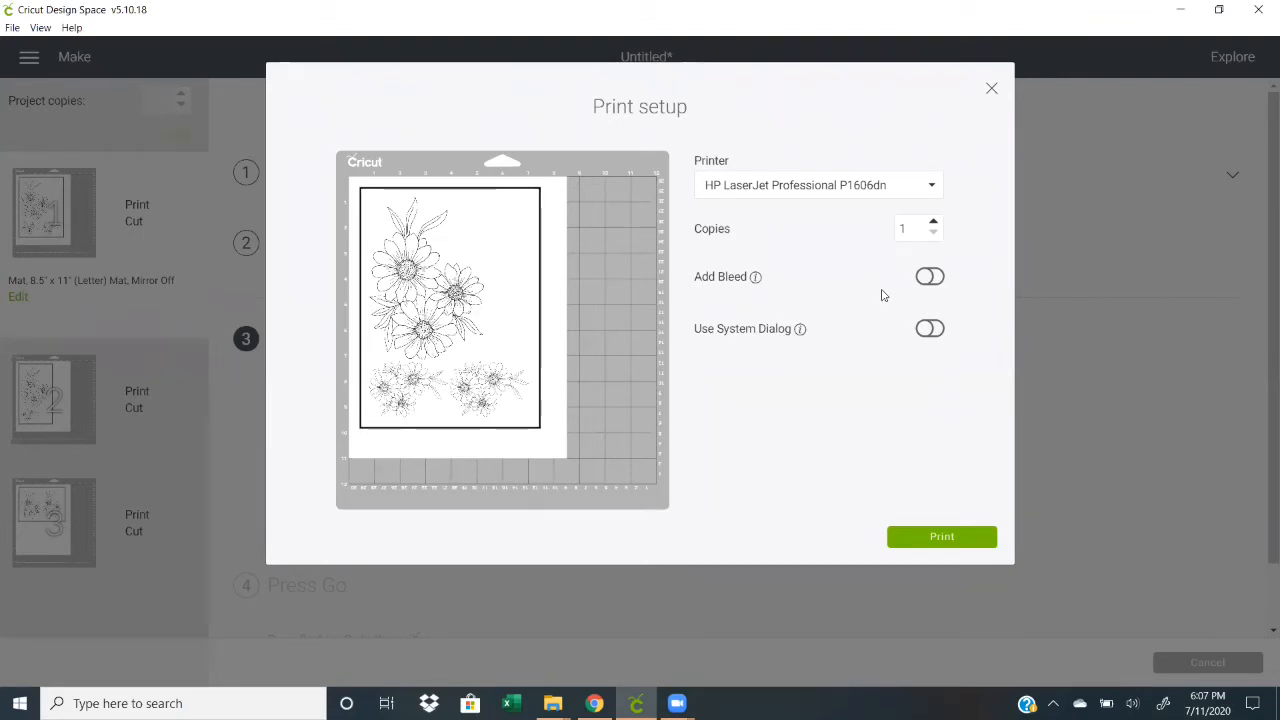
{"action": "left_click", "coordinate": [931, 278]}
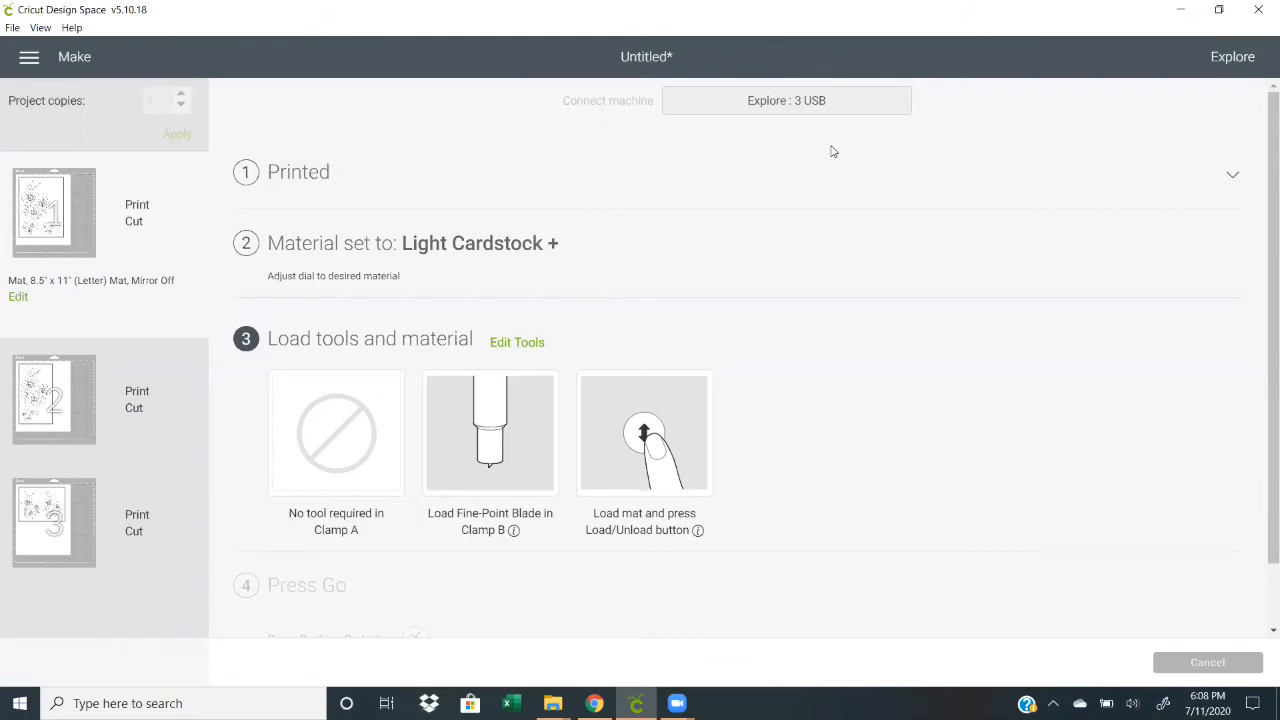
{"action": "mouse_move", "coordinate": [57, 216]}
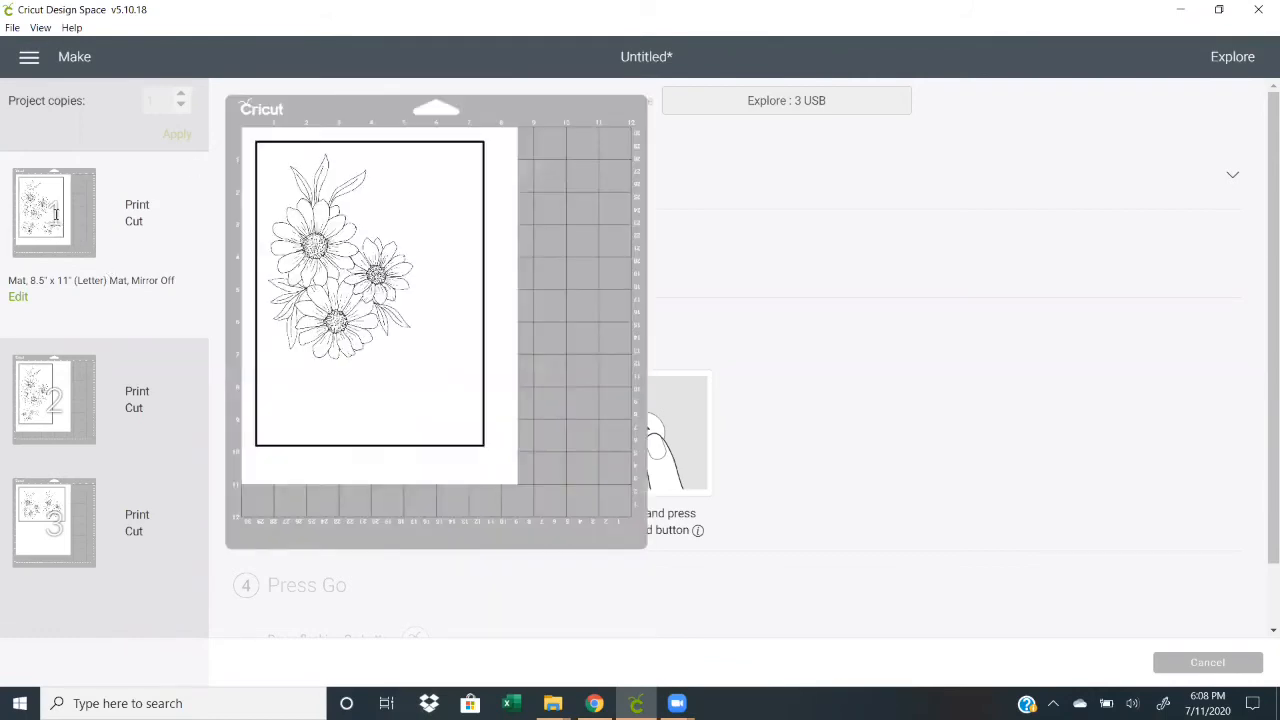